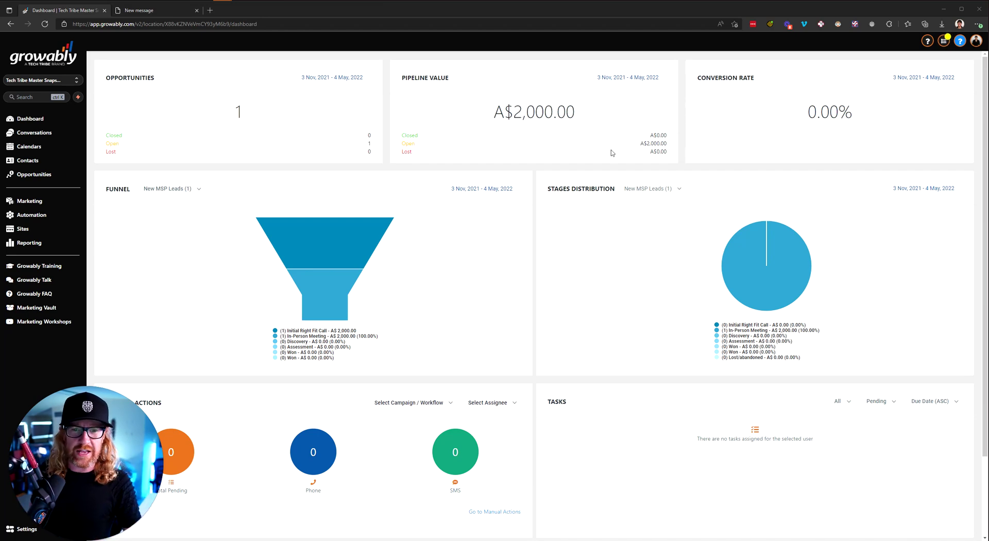
Switch to the June 2022 starter pack folder in File Explorer and look inside the "4. The Nurture Emails" folder.
{"action": "key", "text": "alt+Tab"}
{"action": "key", "text": "Tab"}
{"action": "key", "text": "Tab"}
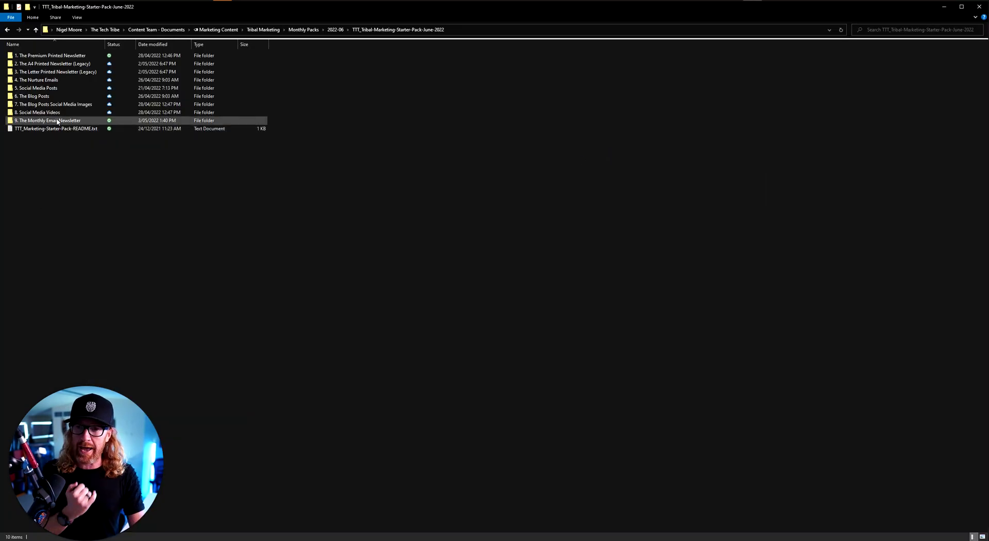
{"action": "mouse_move", "coordinate": [58, 121]}
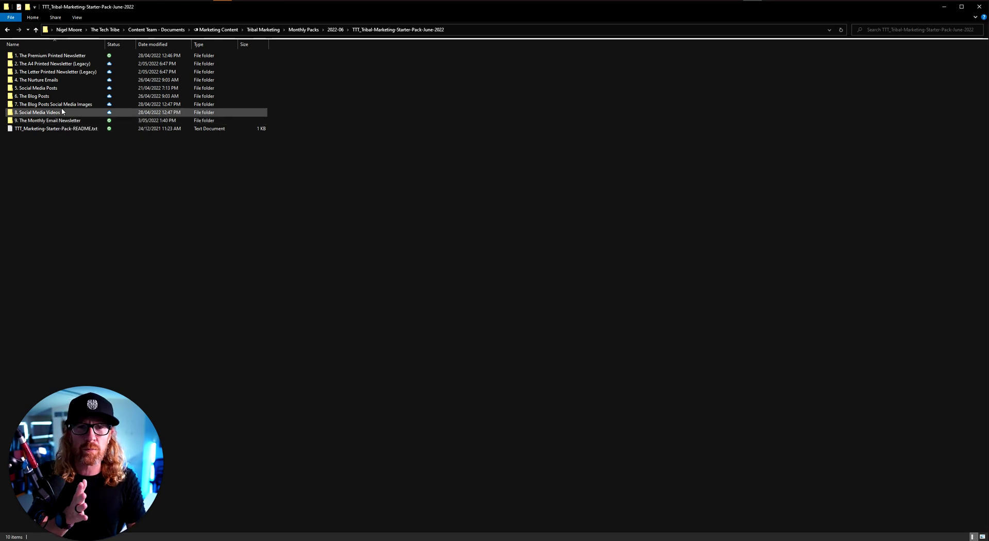
{"action": "mouse_move", "coordinate": [53, 84]}
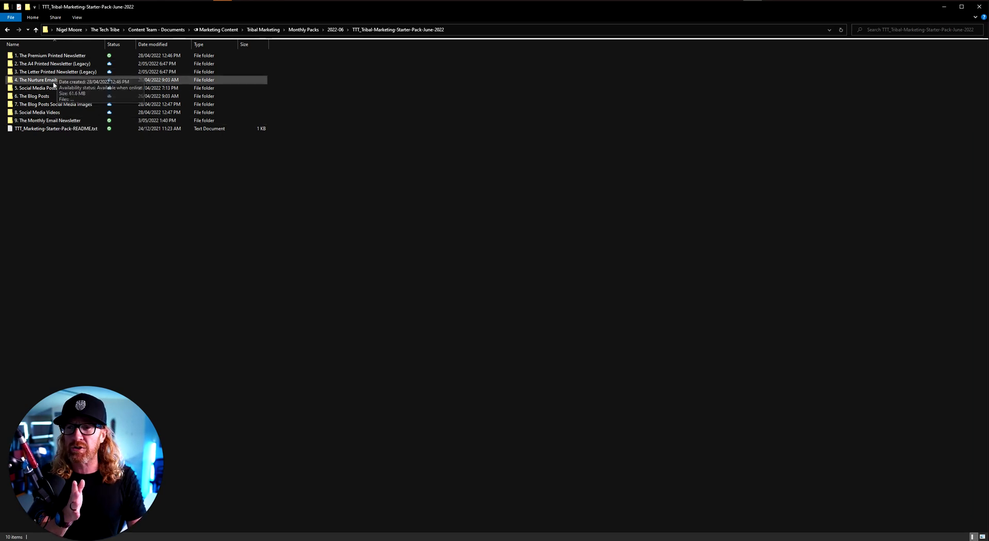
{"action": "double_click", "coordinate": [51, 80]}
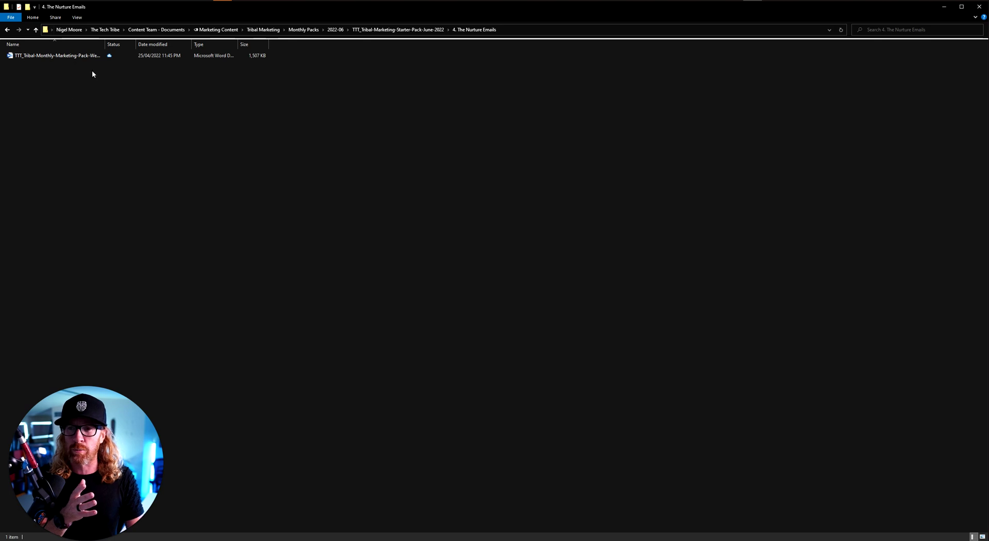
{"action": "left_click", "coordinate": [379, 29]}
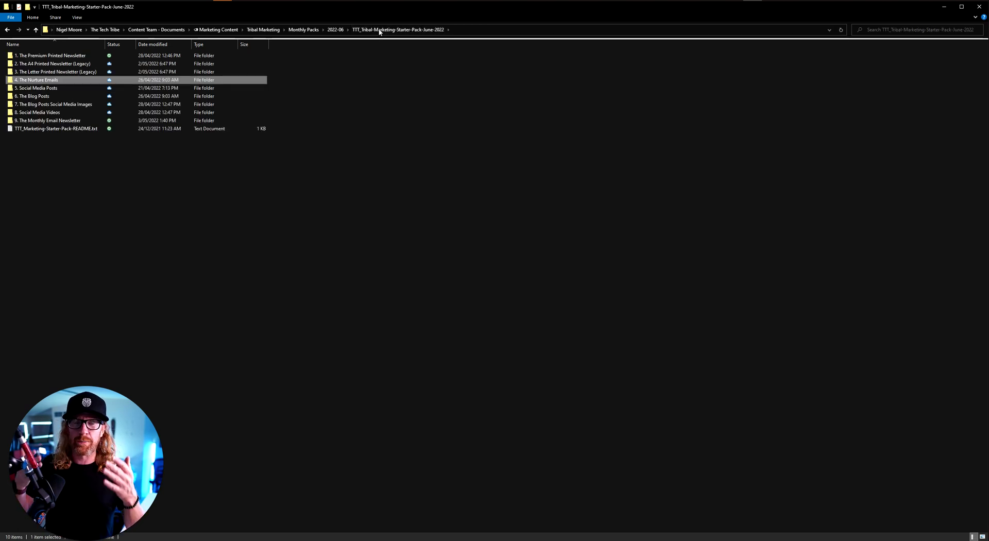
Look inside the "9. The Monthly Email Newsletter" and "6. The Blog Posts" folders, returning to the starter pack folder.
{"action": "double_click", "coordinate": [83, 121]}
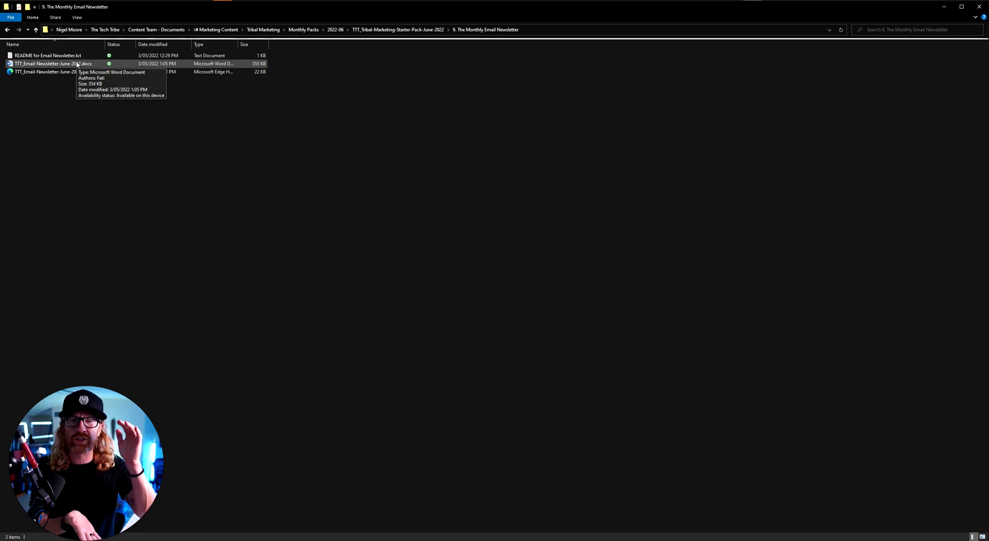
{"action": "left_click", "coordinate": [398, 29]}
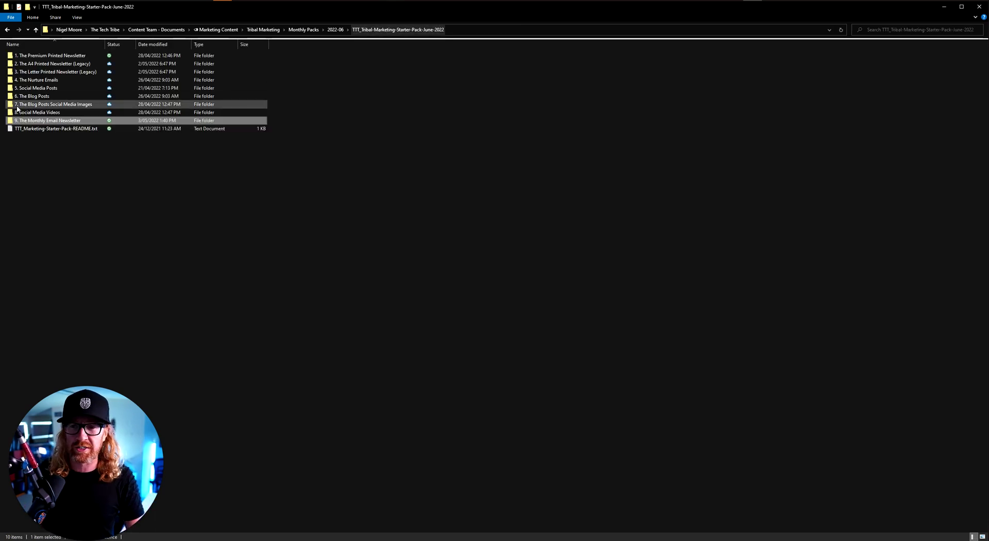
{"action": "left_click", "coordinate": [45, 97]}
{"action": "double_click", "coordinate": [45, 97]}
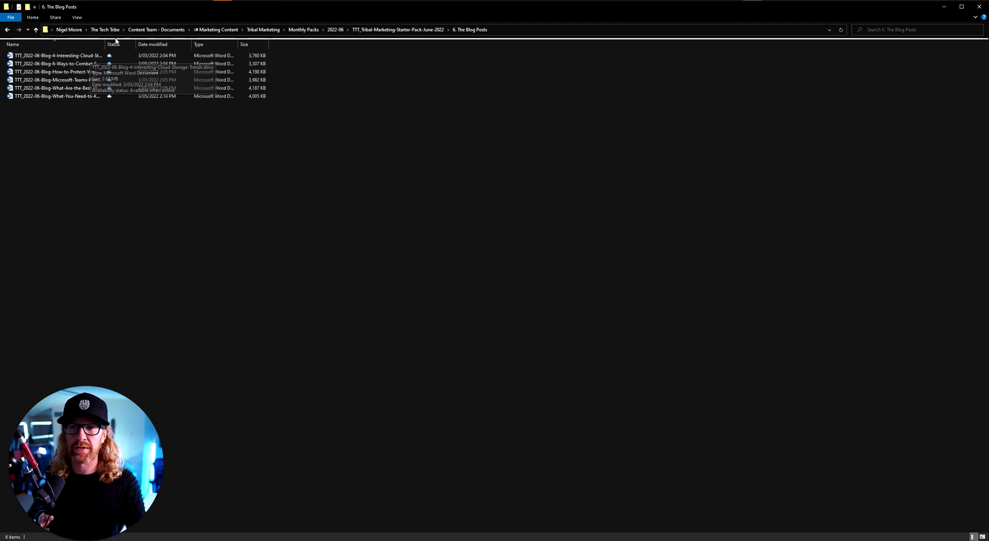
{"action": "left_click", "coordinate": [394, 29]}
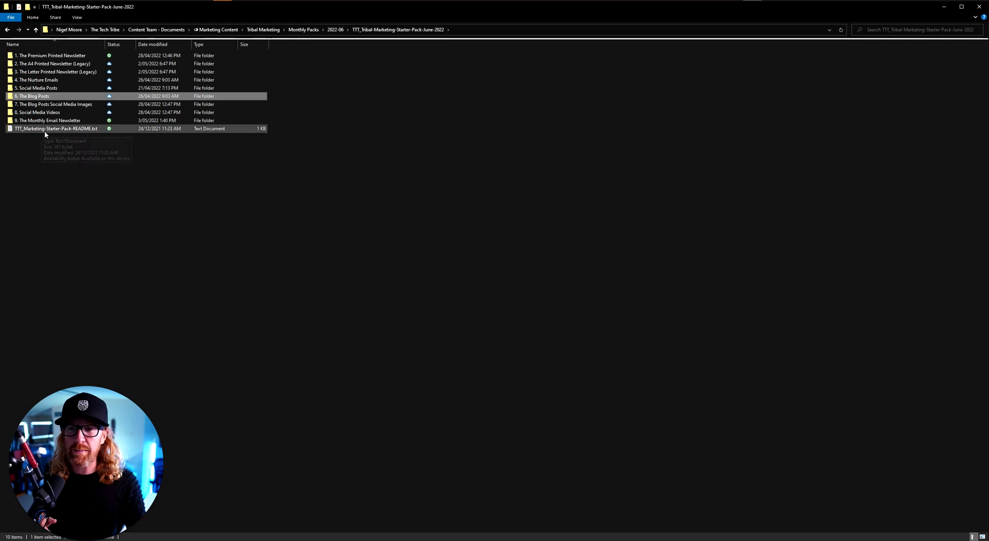
Open TTT_Email-Newsletter-June-2022.docx from the Monthly Email Newsletter folder and examine its body text.
{"action": "left_click", "coordinate": [51, 122]}
{"action": "double_click", "coordinate": [51, 121]}
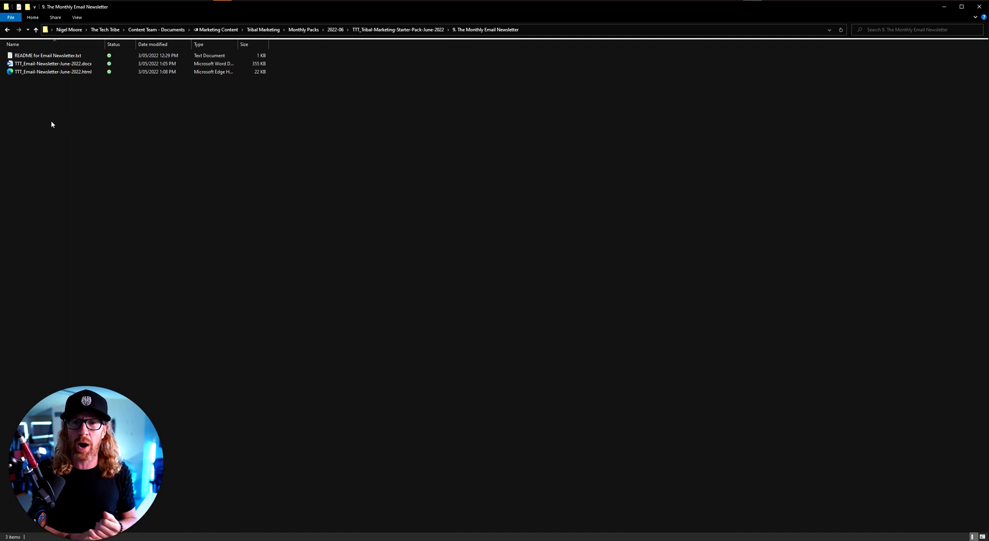
{"action": "double_click", "coordinate": [67, 65]}
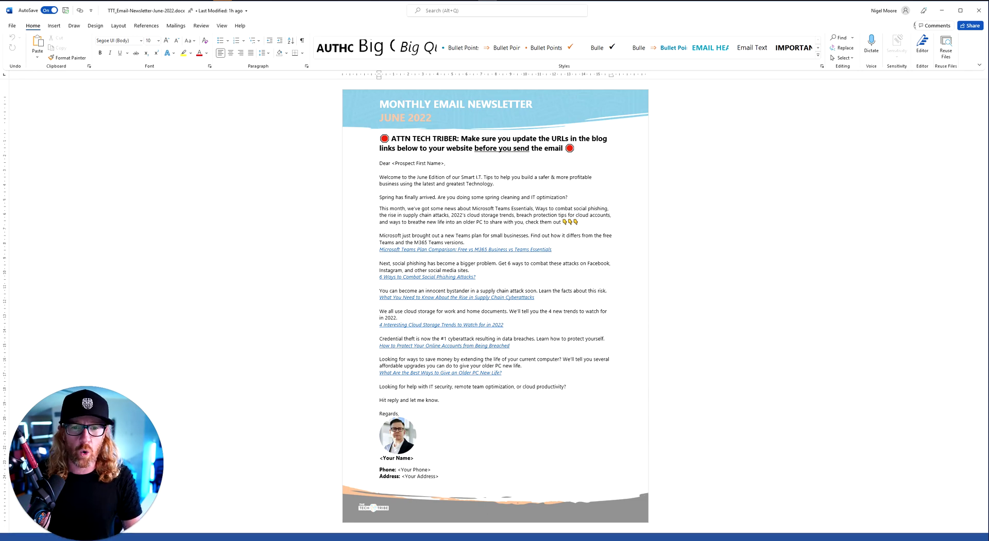
{"action": "left_click_drag", "start_coordinate": [379, 163], "coordinate": [443, 407]}
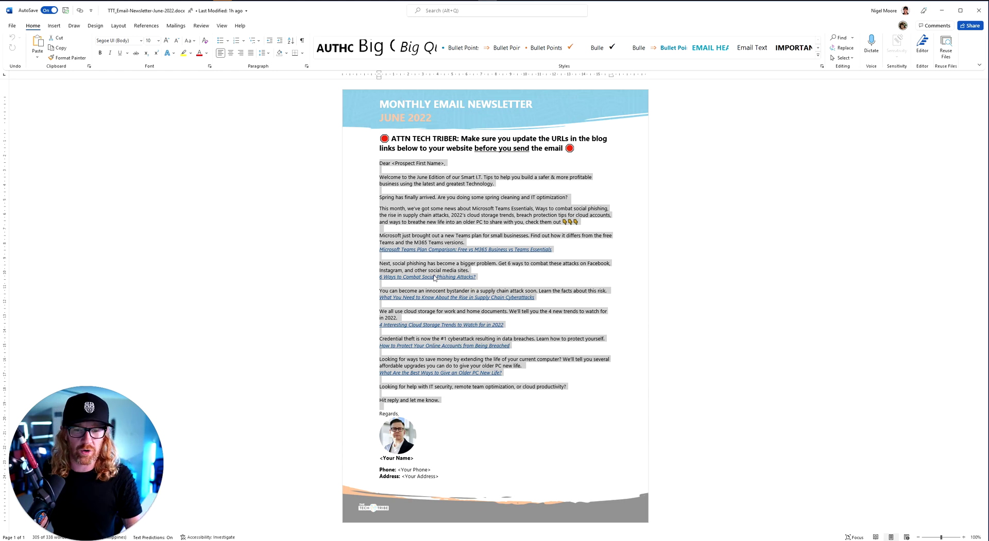
{"action": "left_click", "coordinate": [401, 223]}
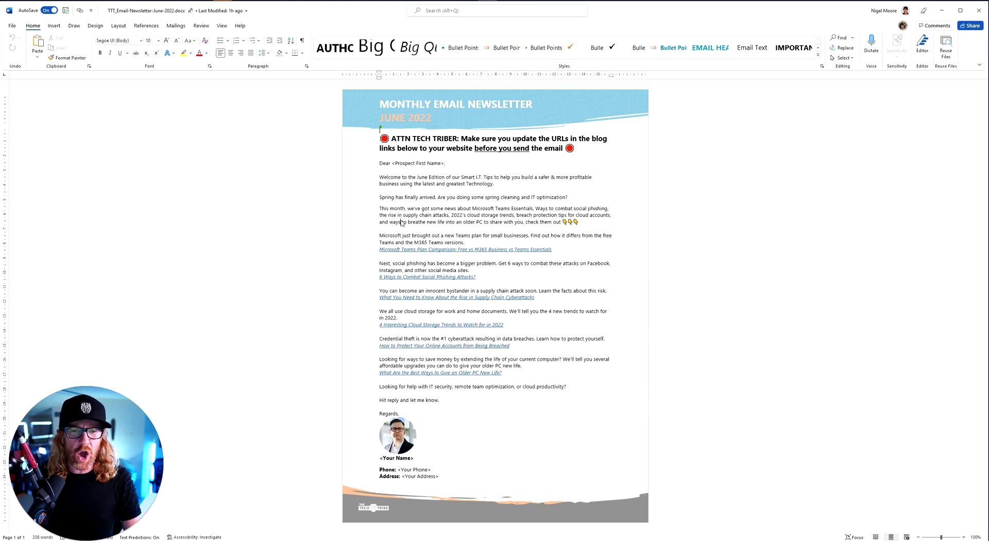
Examine the newsletter's prospect name, sender name and address placeholders and its Microsoft Teams blog link, and close the document.
{"action": "left_click_drag", "start_coordinate": [391, 163], "coordinate": [445, 163]}
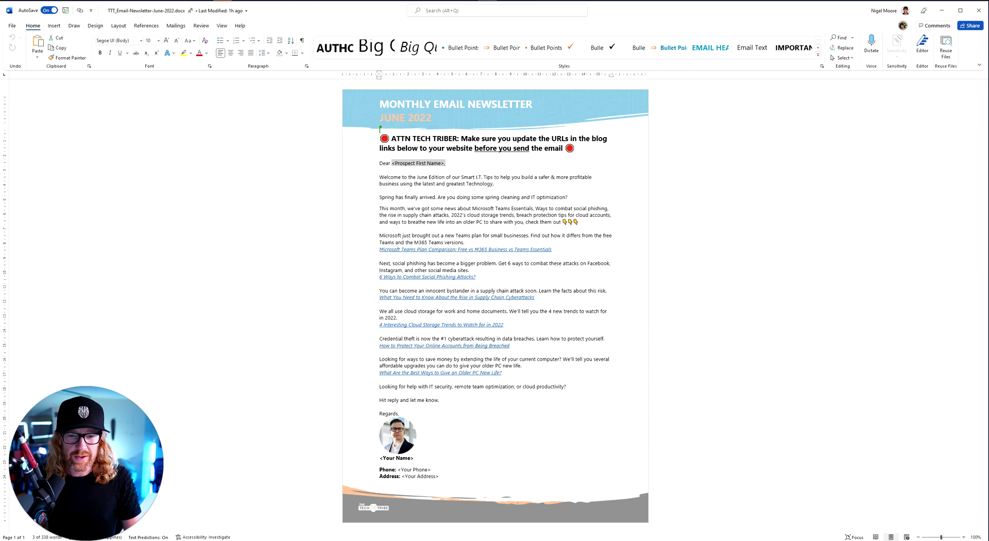
{"action": "left_click_drag", "start_coordinate": [380, 459], "coordinate": [414, 459]}
{"action": "left_click", "coordinate": [408, 476]}
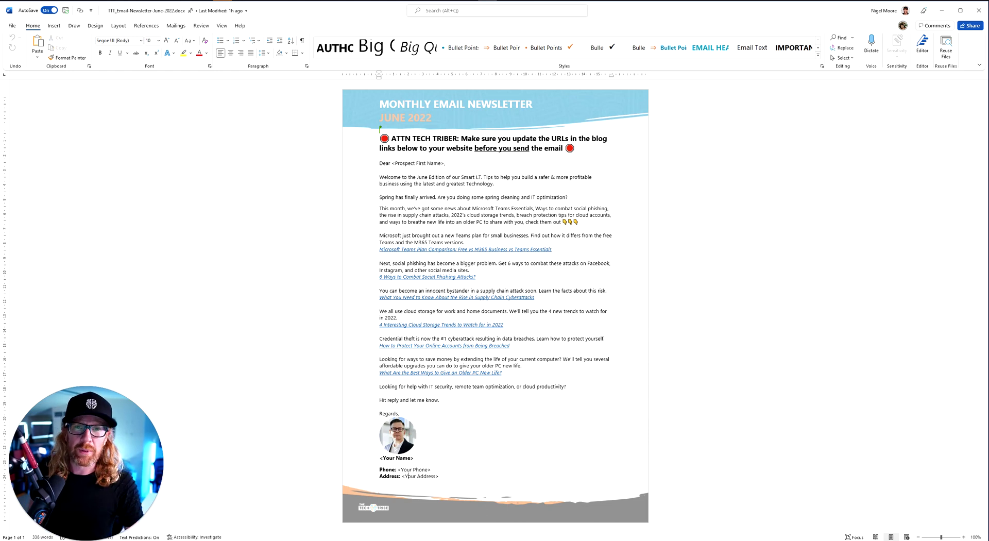
{"action": "left_click", "coordinate": [418, 249]}
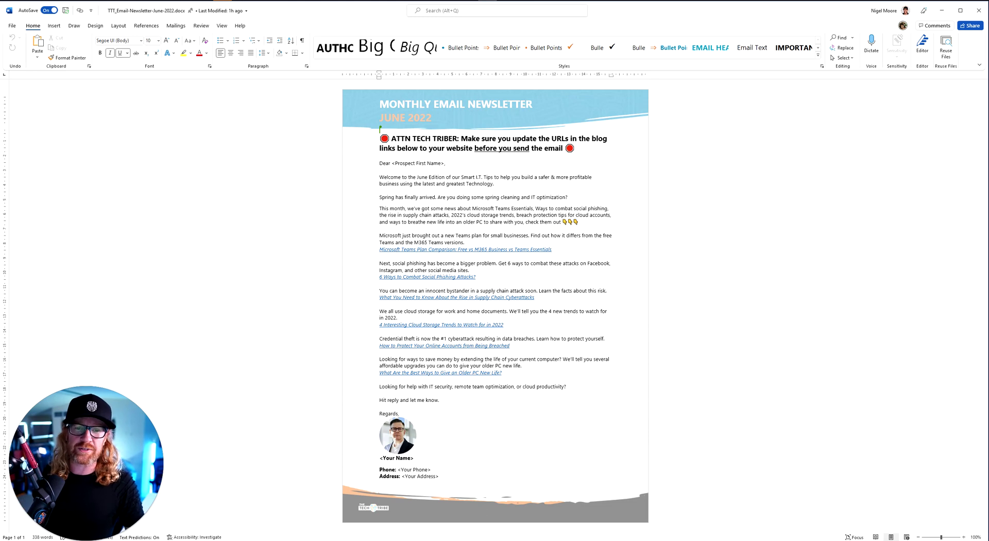
{"action": "left_click_drag", "start_coordinate": [379, 250], "coordinate": [553, 250]}
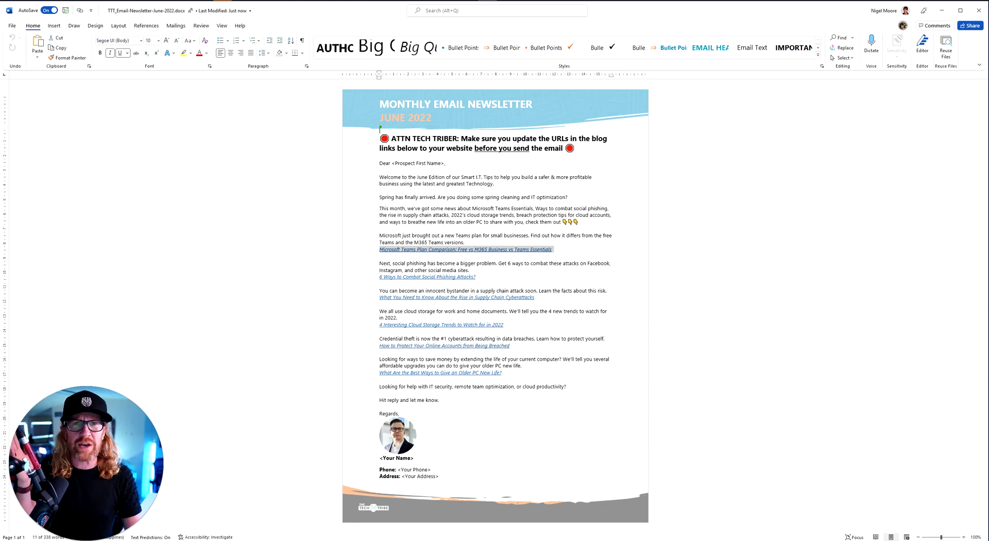
{"action": "left_click", "coordinate": [446, 249]}
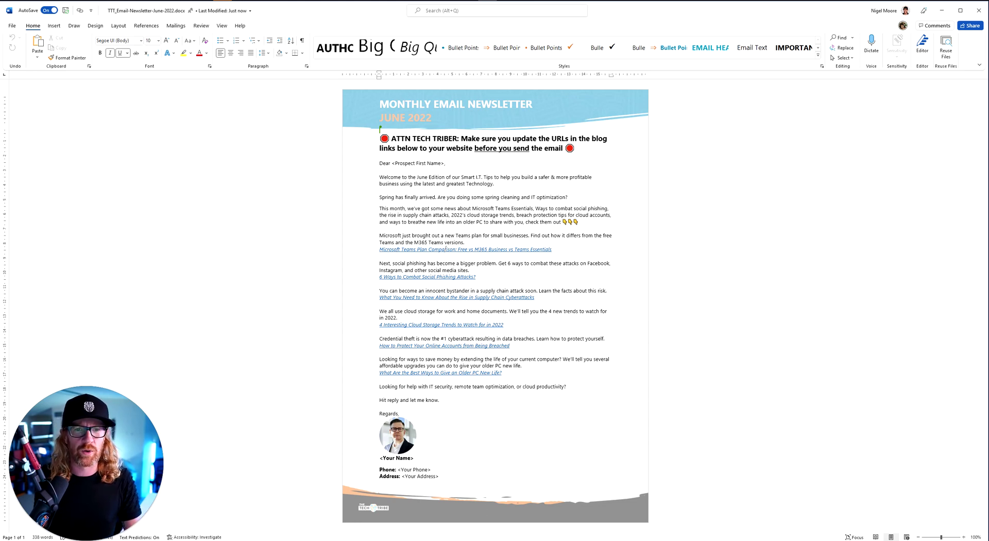
{"action": "left_click", "coordinate": [979, 10]}
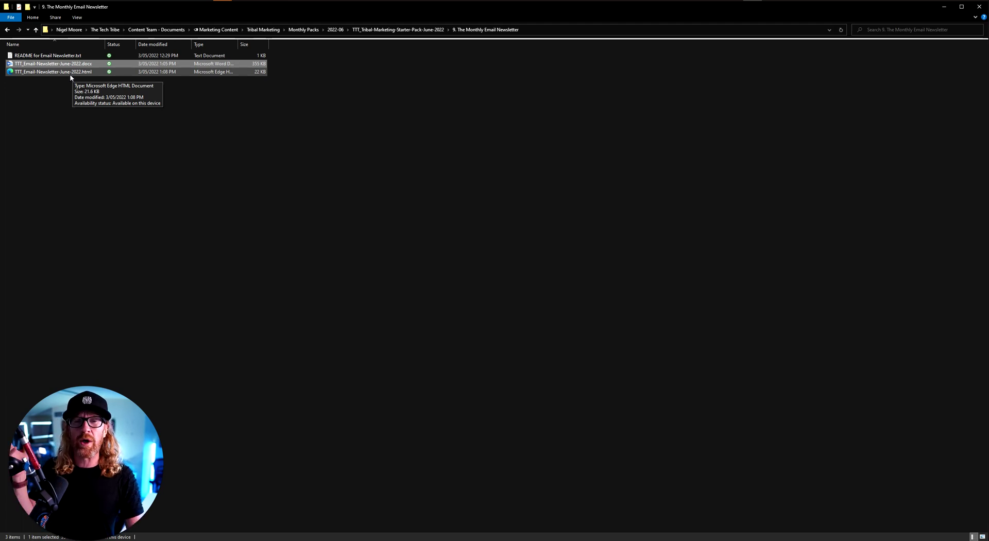
Open TTT_Email-Newsletter-June-2022.html in the browser and examine the merge fields in its signature and footer.
{"action": "double_click", "coordinate": [80, 72]}
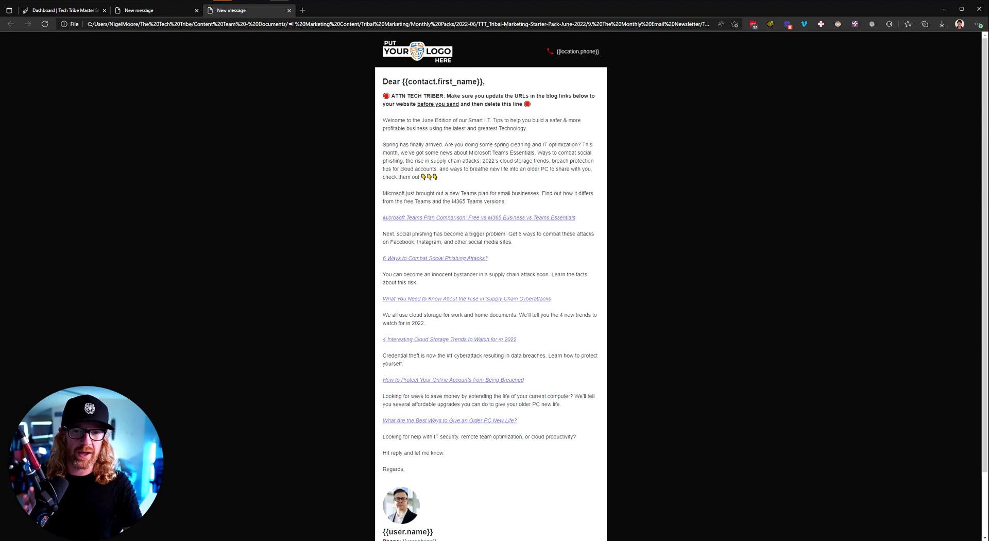
{"action": "scroll", "coordinate": [467, 465], "scroll_direction": "down", "scroll_amount": 3}
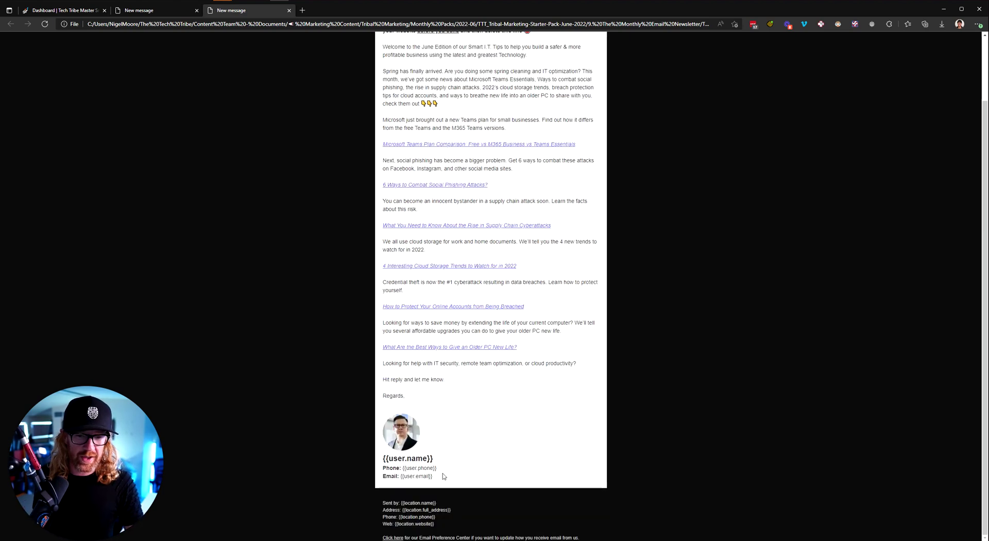
{"action": "mouse_move", "coordinate": [405, 476]}
{"action": "left_mouse_down"}
{"action": "mouse_move", "coordinate": [412, 457]}
{"action": "mouse_move", "coordinate": [401, 469]}
{"action": "mouse_move", "coordinate": [444, 477]}
{"action": "left_mouse_up"}
{"action": "left_click_drag", "start_coordinate": [405, 502], "coordinate": [440, 518]}
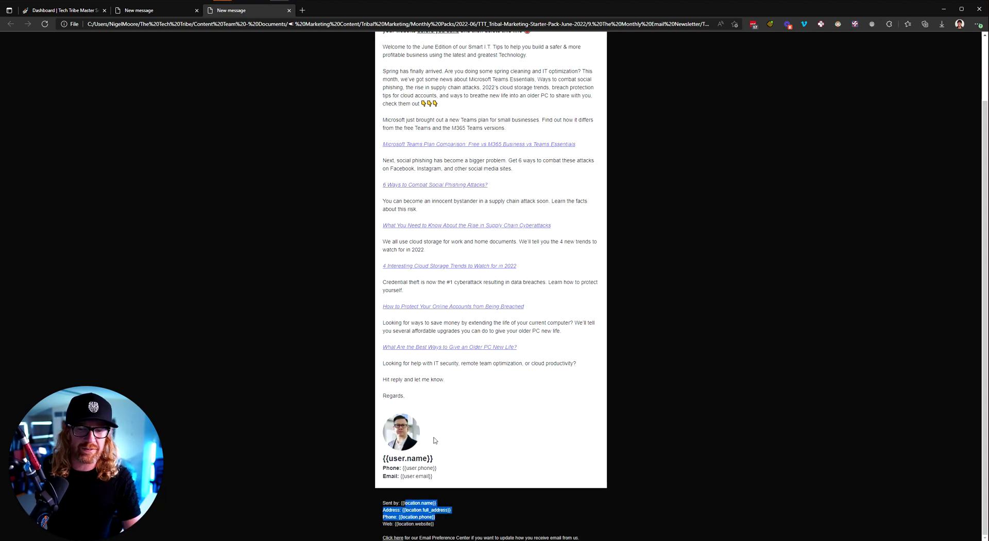
Examine the HTML newsletter's body and header phone field, and close both newsletter tabs.
{"action": "scroll", "coordinate": [478, 343], "scroll_direction": "up", "scroll_amount": 2}
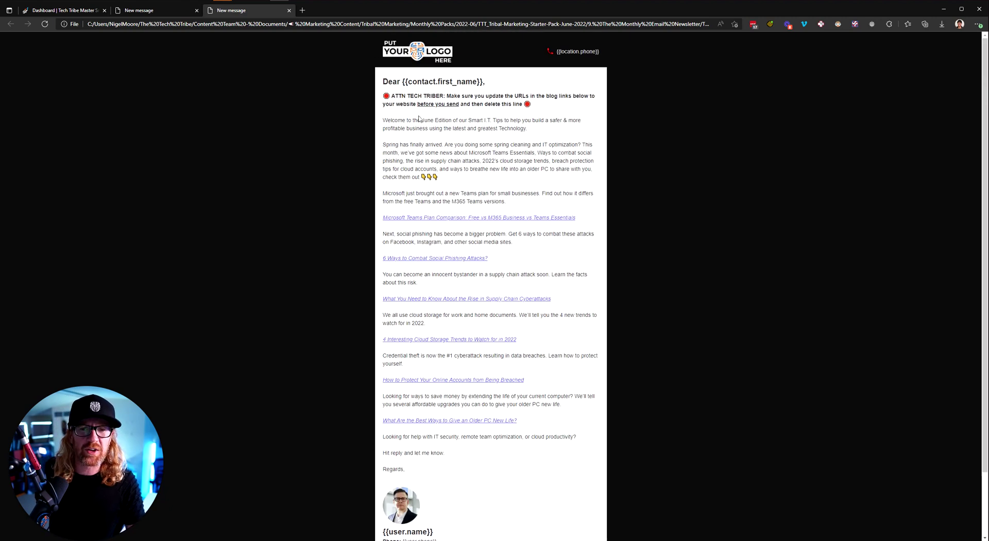
{"action": "left_click_drag", "start_coordinate": [383, 81], "coordinate": [538, 459]}
{"action": "left_click", "coordinate": [538, 459]}
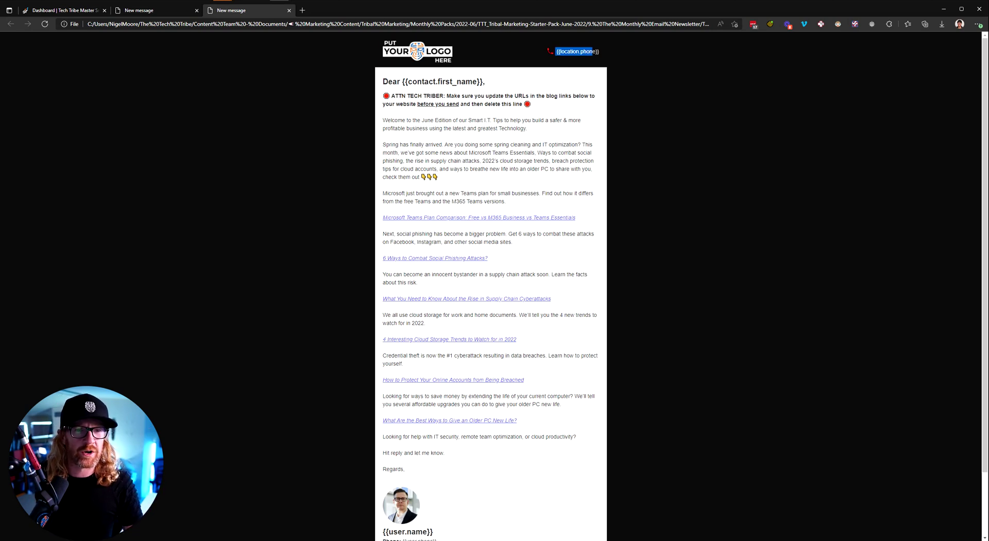
{"action": "triple_click", "coordinate": [600, 51]}
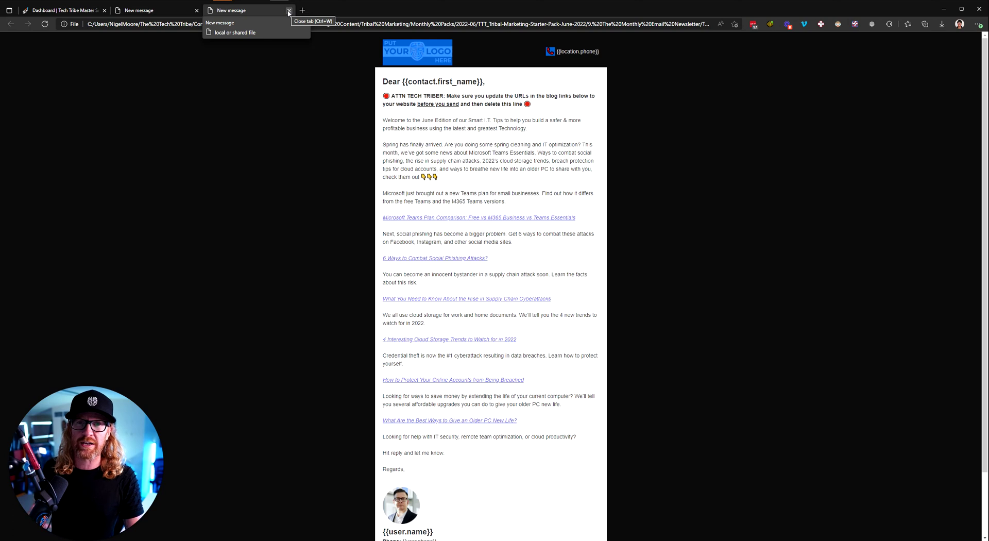
{"action": "left_click", "coordinate": [288, 11]}
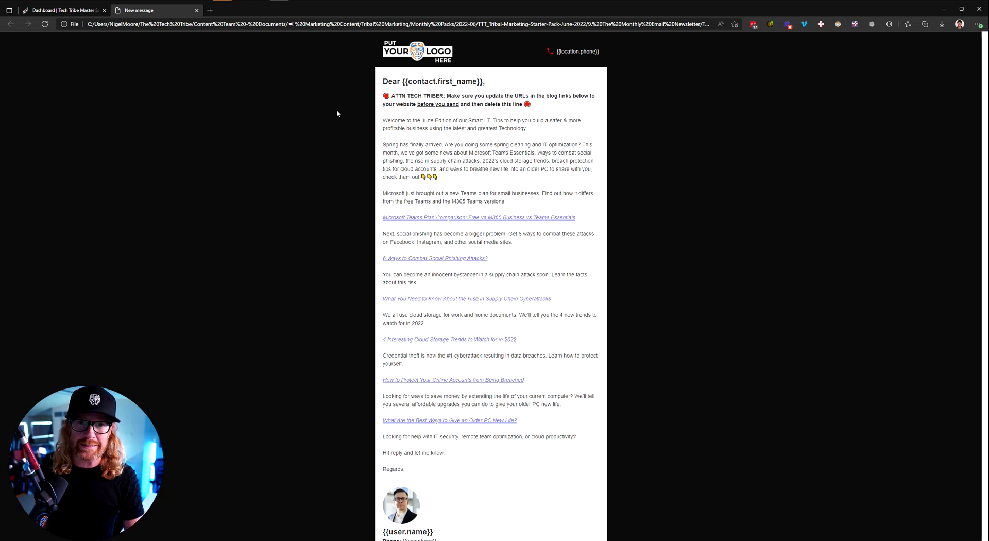
{"action": "left_click", "coordinate": [196, 11]}
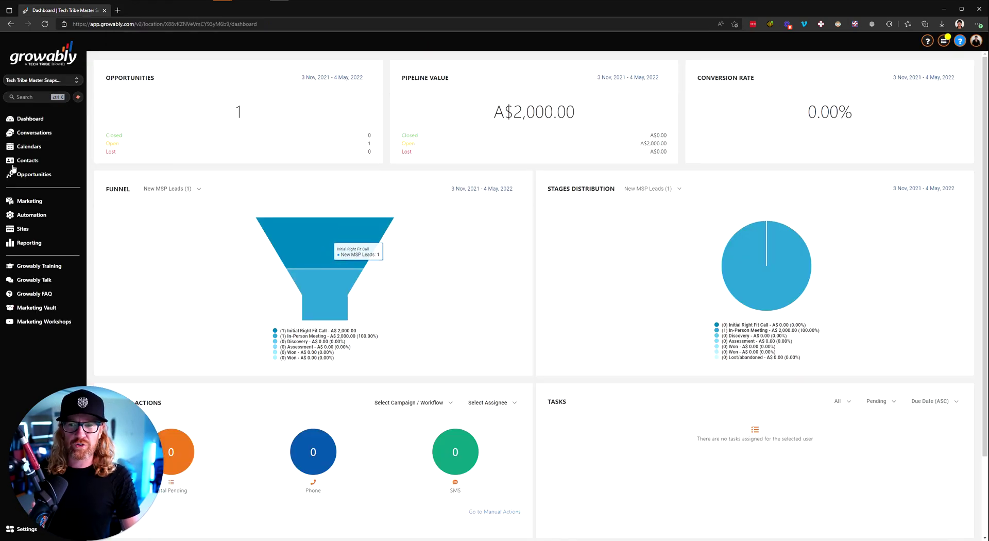
Open the "[TECH TRIBE] Monthly Email Newsletter - June 2022" template from the [TECHTRIBE] Monthly Email Newsletters folder in the Email Builder.
{"action": "left_click", "coordinate": [39, 201]}
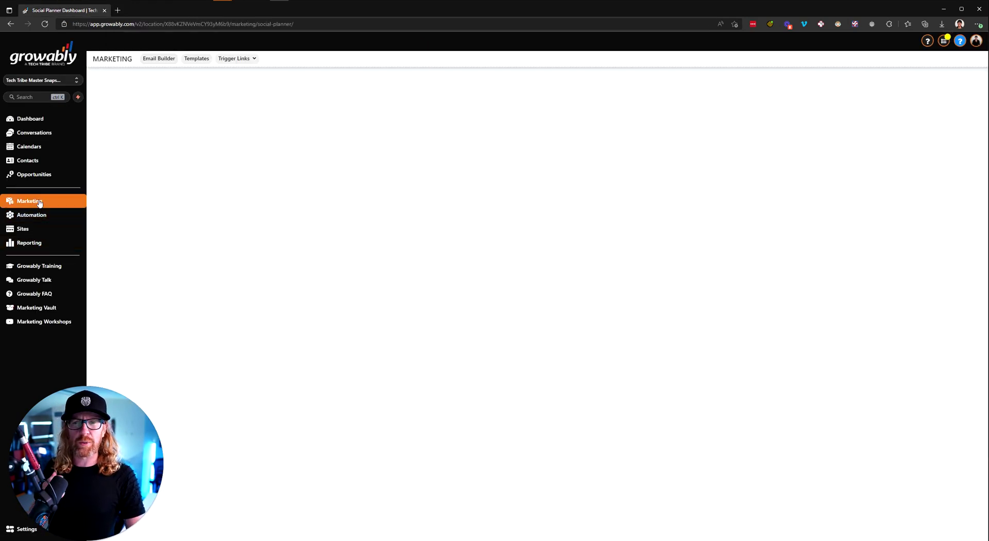
{"action": "left_click", "coordinate": [155, 60]}
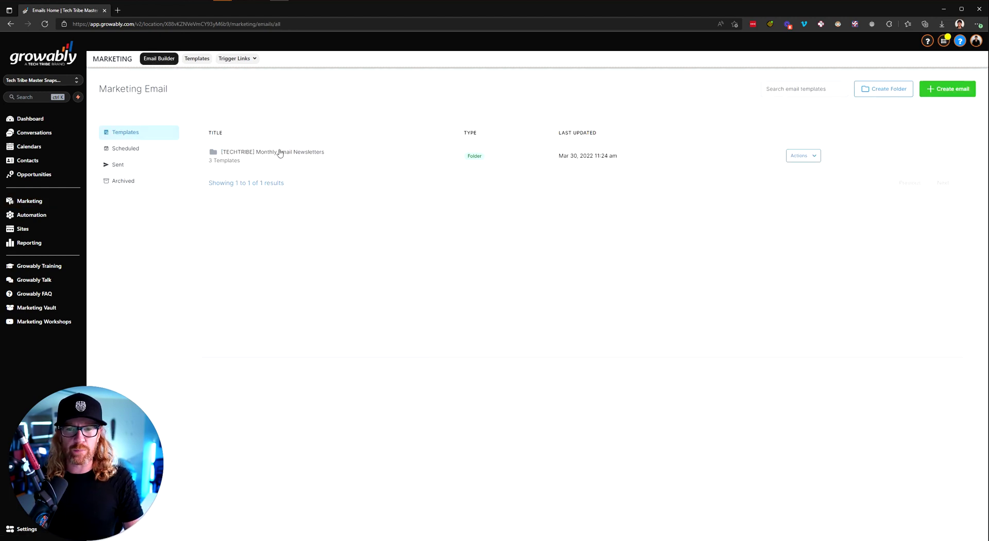
{"action": "left_click", "coordinate": [292, 154]}
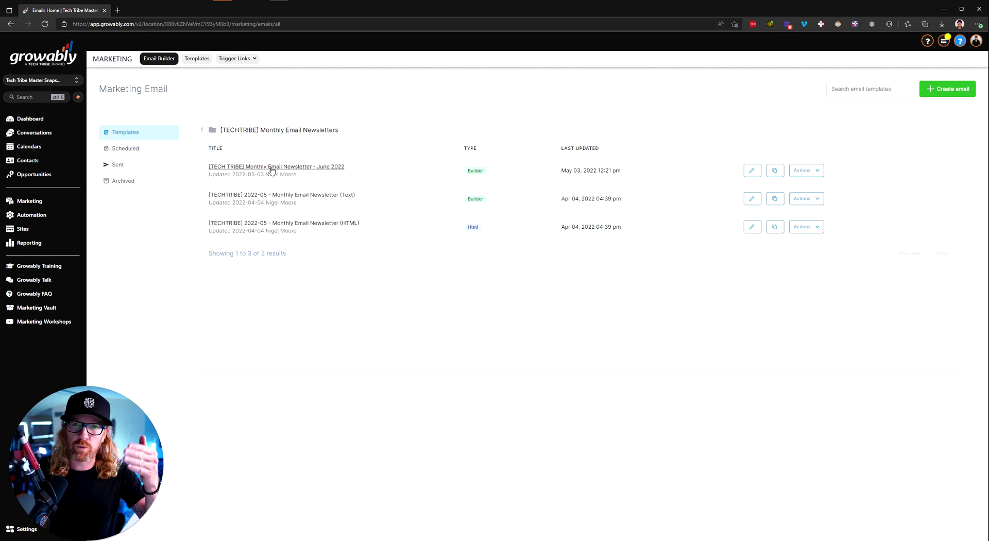
{"action": "left_click", "coordinate": [328, 170]}
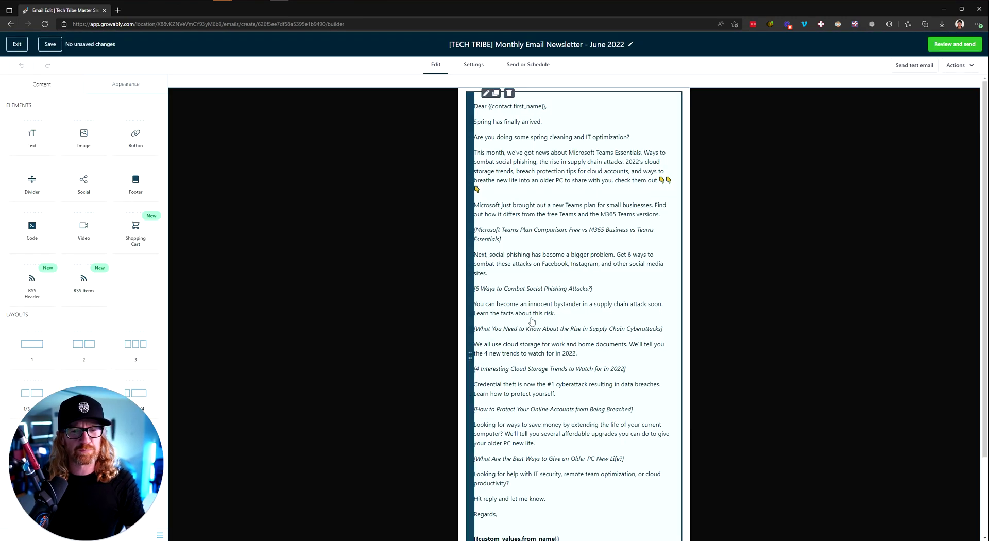
Inspect the text editing options of the newsletter's body block, close them and look over the email layout.
{"action": "left_click", "coordinate": [532, 321]}
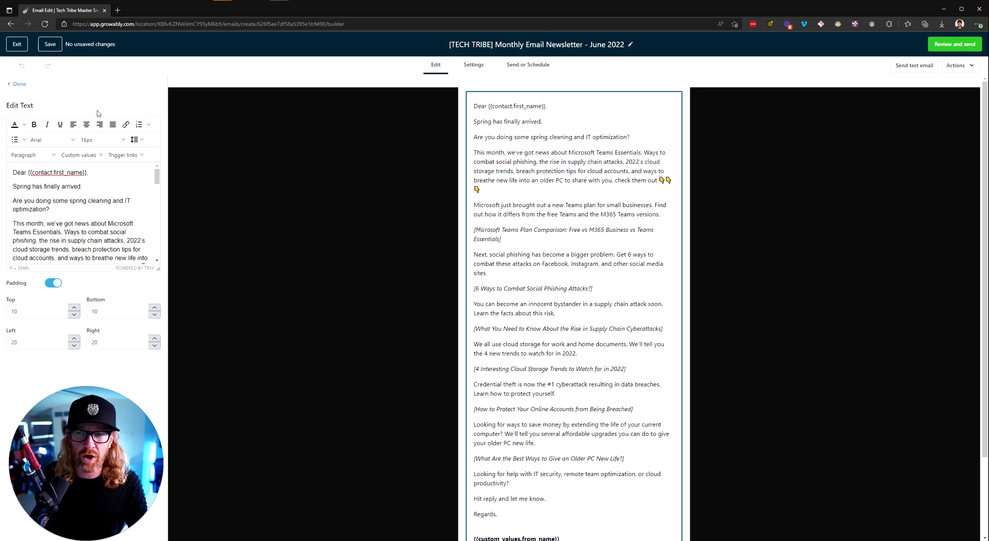
{"action": "left_click", "coordinate": [16, 84]}
{"action": "left_click_drag", "start_coordinate": [98, 138], "coordinate": [82, 116]}
{"action": "scroll", "coordinate": [583, 298], "scroll_direction": "down", "scroll_amount": 3}
{"action": "scroll", "coordinate": [583, 297], "scroll_direction": "up", "scroll_amount": 2}
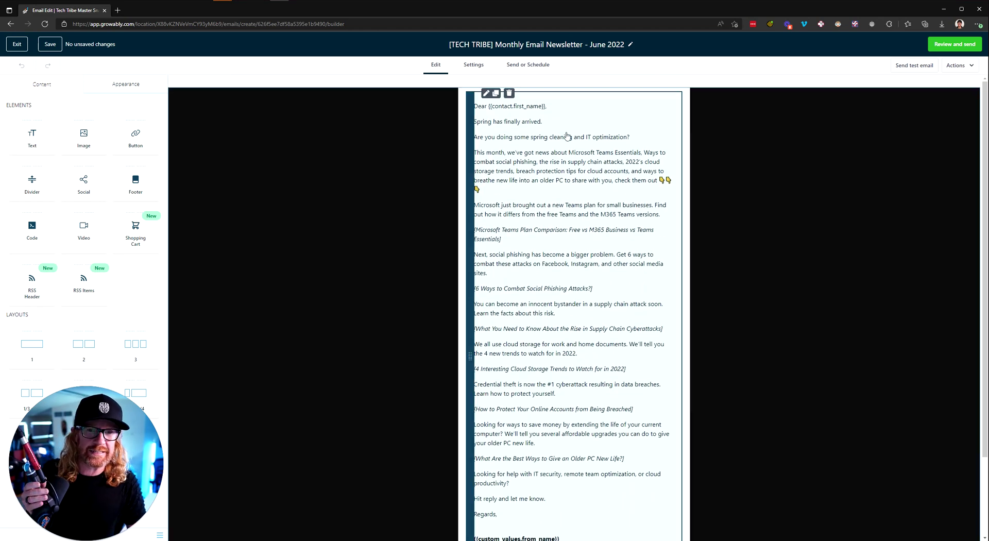
Open the newsletter's main text block, starting with the {{contact.first_name}} greeting, for editing.
{"action": "left_click", "coordinate": [520, 110]}
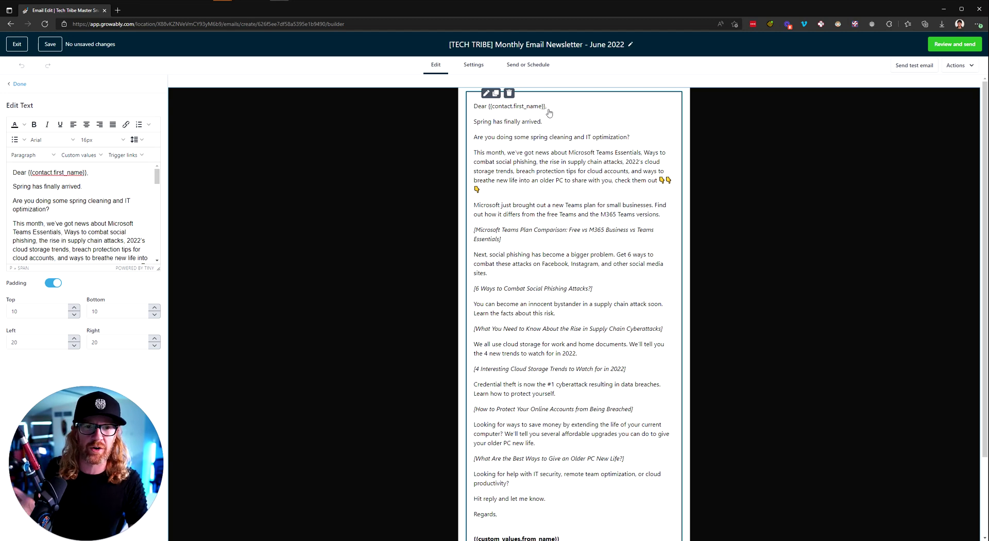
{"action": "scroll", "coordinate": [554, 214], "scroll_direction": "down", "scroll_amount": 1}
{"action": "scroll", "coordinate": [549, 208], "scroll_direction": "up", "scroll_amount": 1}
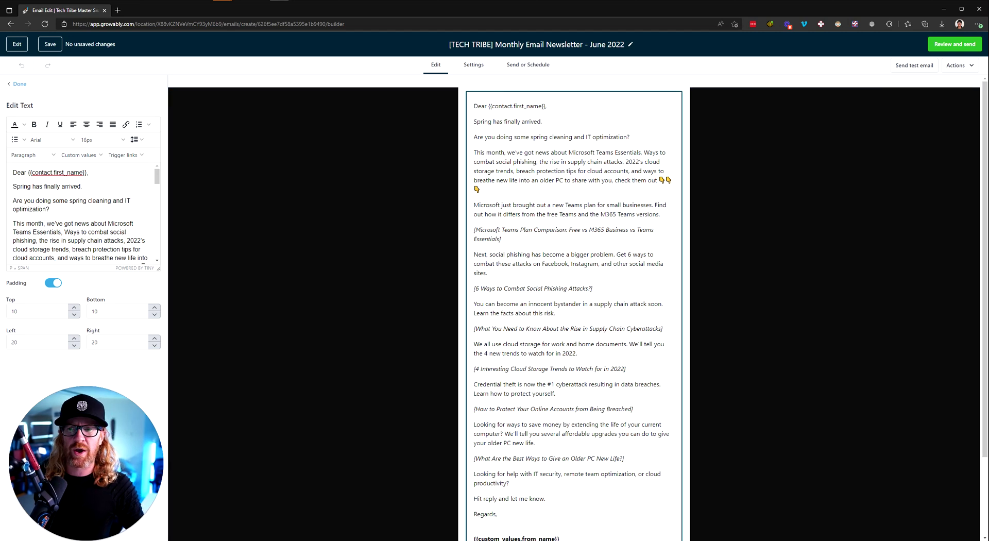
Check the link settings of the "[Microsoft Teams Plan Comparison: Free vs M365 Business vs Teams Essentials]" line in the text block and cancel.
{"action": "scroll", "coordinate": [124, 209], "scroll_direction": "down", "scroll_amount": 1}
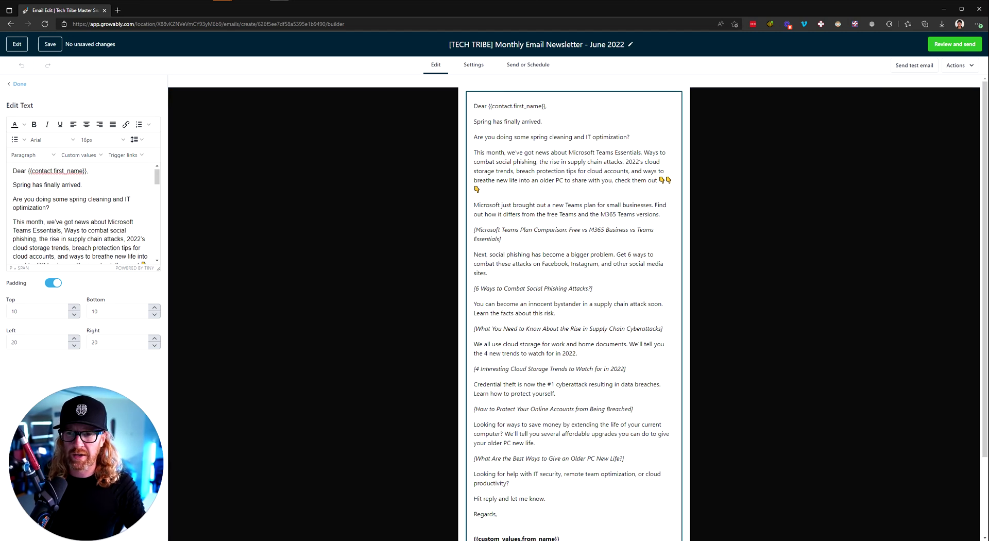
{"action": "scroll", "coordinate": [82, 214], "scroll_direction": "down", "scroll_amount": 5}
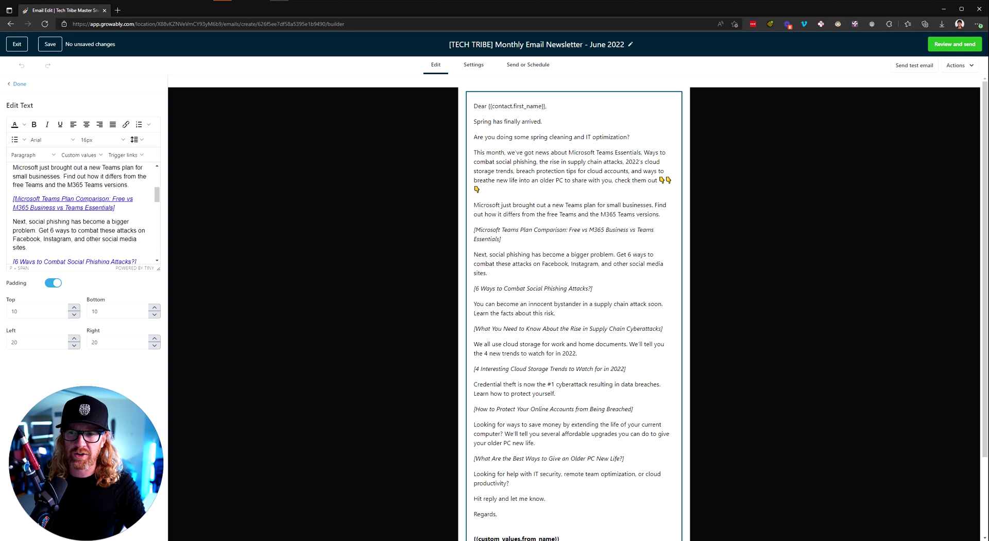
{"action": "triple_click", "coordinate": [72, 201]}
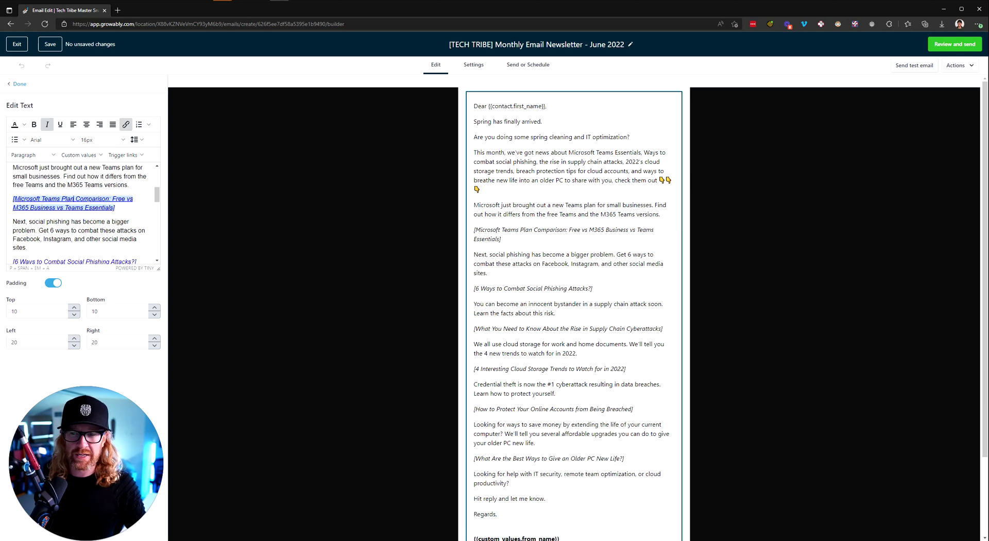
{"action": "scroll", "coordinate": [82, 214], "scroll_direction": "down", "scroll_amount": 1}
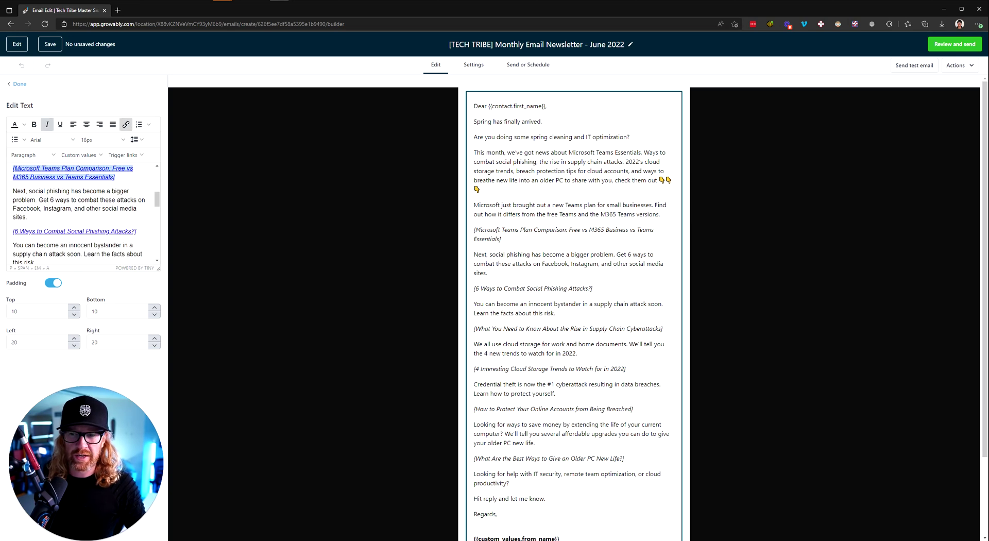
{"action": "left_click", "coordinate": [126, 124]}
{"action": "key", "text": "ctrl+a"}
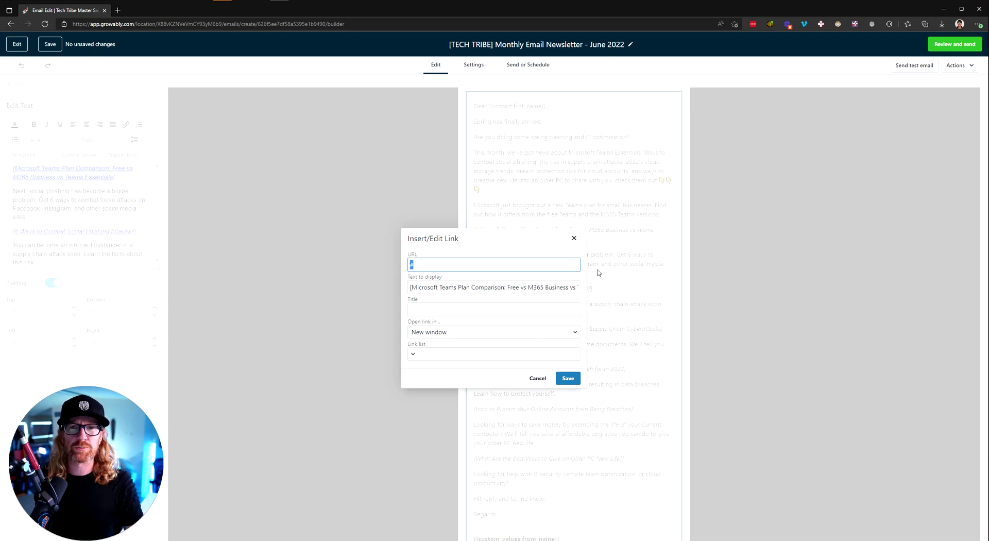
{"action": "left_click", "coordinate": [536, 379]}
Examine the remaining article links and the signature's custom name, phone, address and unsubscribe footer placeholders in the text block.
{"action": "scroll", "coordinate": [83, 214], "scroll_direction": "down", "scroll_amount": 10}
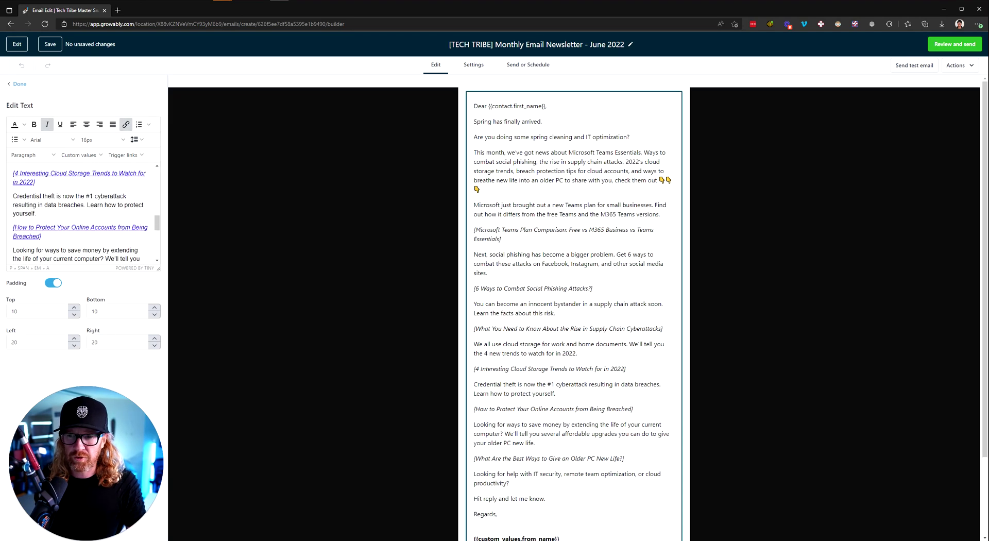
{"action": "scroll", "coordinate": [83, 214], "scroll_direction": "down", "scroll_amount": 1}
{"action": "scroll", "coordinate": [82, 214], "scroll_direction": "up", "scroll_amount": 1}
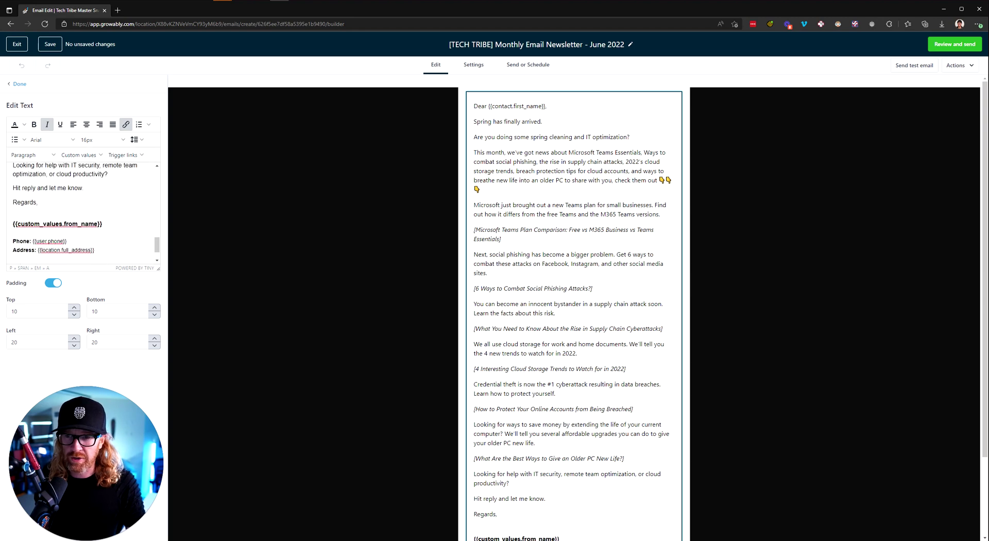
{"action": "scroll", "coordinate": [82, 214], "scroll_direction": "down", "scroll_amount": 2}
{"action": "scroll", "coordinate": [82, 214], "scroll_direction": "up", "scroll_amount": 2}
{"action": "scroll", "coordinate": [82, 214], "scroll_direction": "down", "scroll_amount": 4}
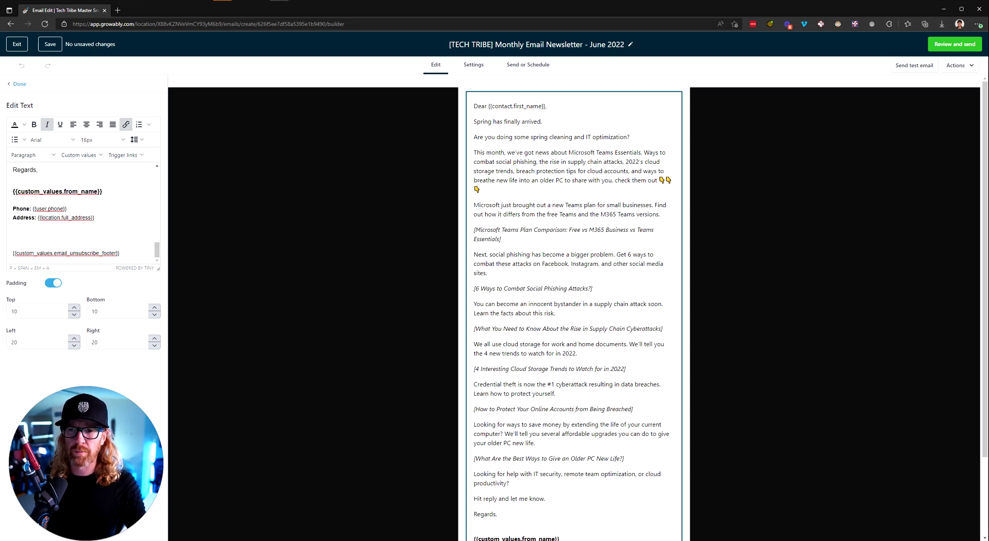
{"action": "mouse_move", "coordinate": [67, 209]}
{"action": "left_mouse_down"}
{"action": "mouse_move", "coordinate": [26, 209]}
{"action": "mouse_move", "coordinate": [71, 217]}
{"action": "left_mouse_up"}
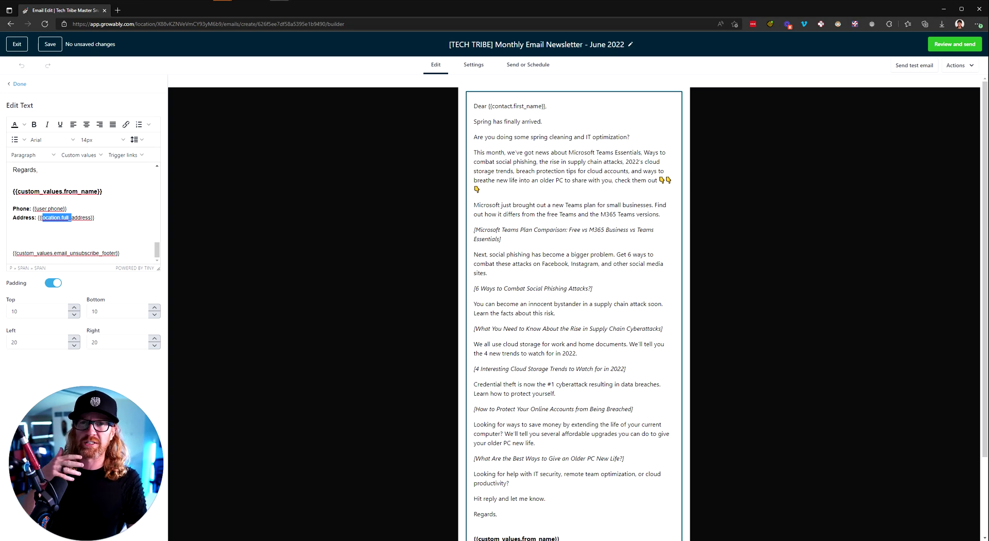
{"action": "left_click_drag", "start_coordinate": [120, 254], "coordinate": [40, 191]}
{"action": "scroll", "coordinate": [40, 191], "scroll_direction": "up", "scroll_amount": 1}
{"action": "scroll", "coordinate": [39, 192], "scroll_direction": "down", "scroll_amount": 1}
{"action": "scroll", "coordinate": [83, 211], "scroll_direction": "down", "scroll_amount": 1}
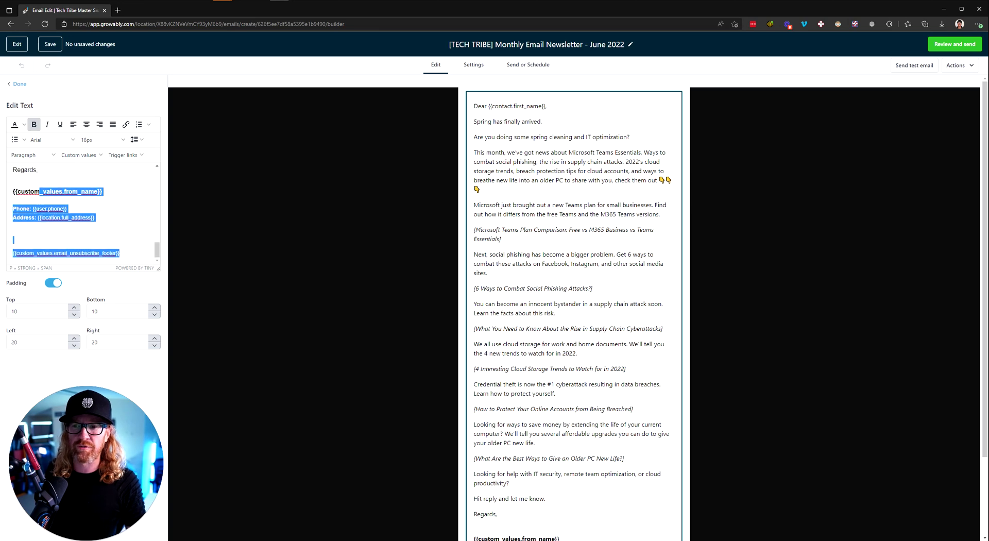
{"action": "scroll", "coordinate": [82, 211], "scroll_direction": "up", "scroll_amount": 15}
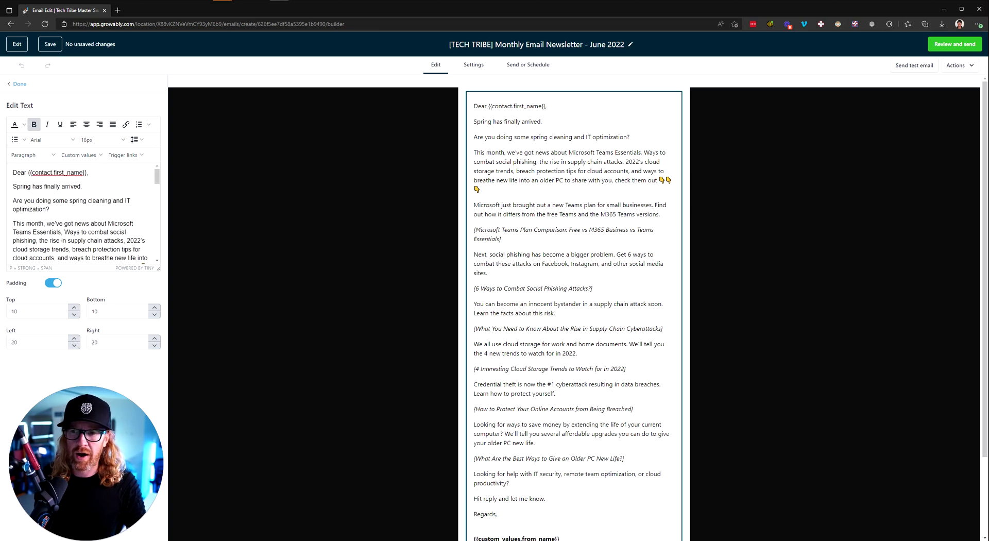
Reopen the newsletter's main text block and inspect the URL behind the Microsoft Teams Plan Comparison link, closing the link dialog without changes.
{"action": "scroll", "coordinate": [83, 211], "scroll_direction": "down", "scroll_amount": 1}
{"action": "scroll", "coordinate": [57, 213], "scroll_direction": "down", "scroll_amount": 2}
{"action": "left_click", "coordinate": [57, 213]}
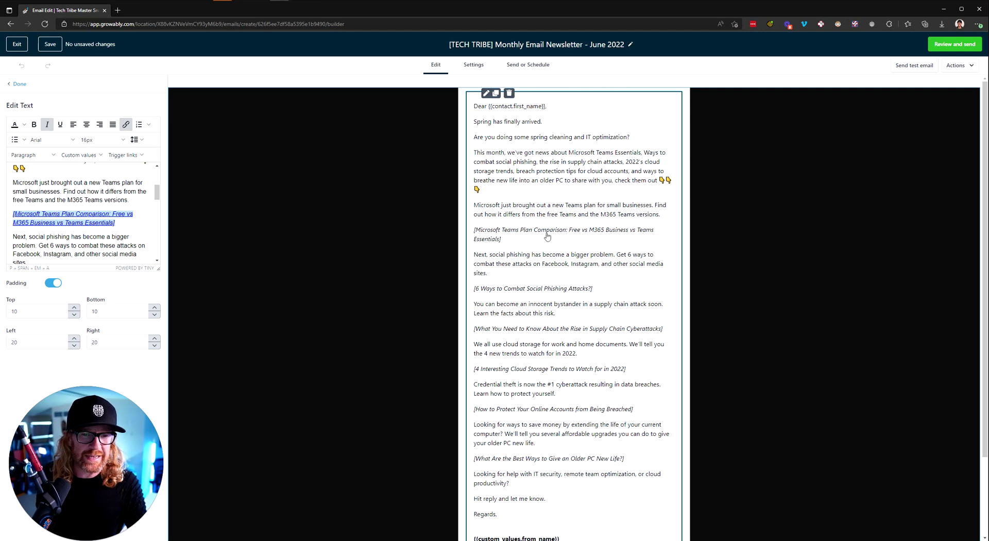
{"action": "left_click", "coordinate": [513, 240]}
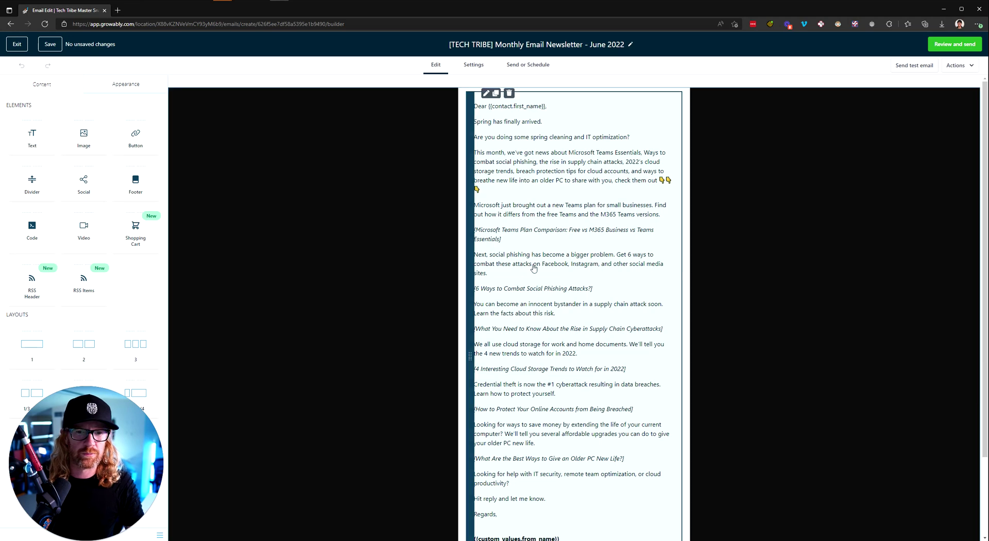
{"action": "left_click", "coordinate": [534, 268]}
{"action": "left_click", "coordinate": [516, 290]}
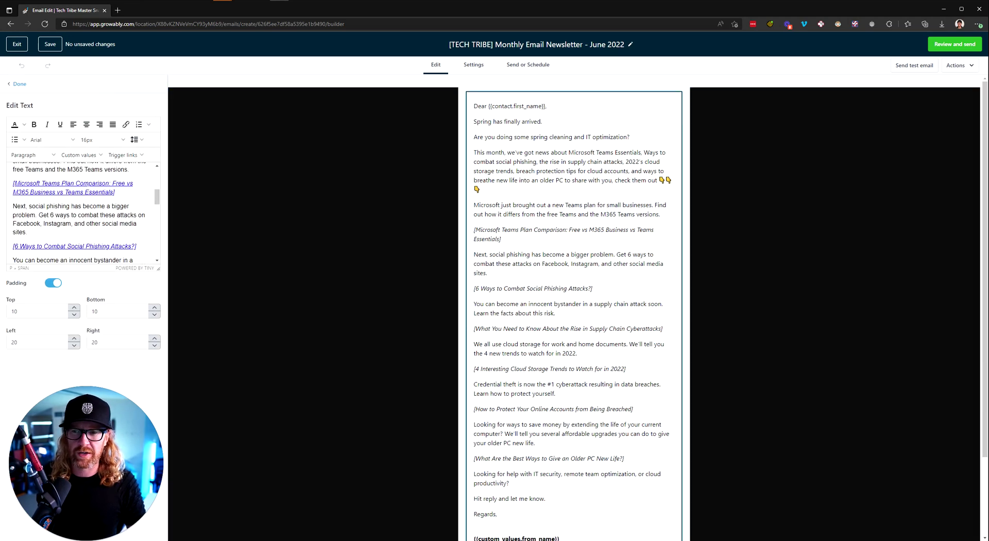
{"action": "triple_click", "coordinate": [78, 183]}
{"action": "left_click", "coordinate": [125, 124]}
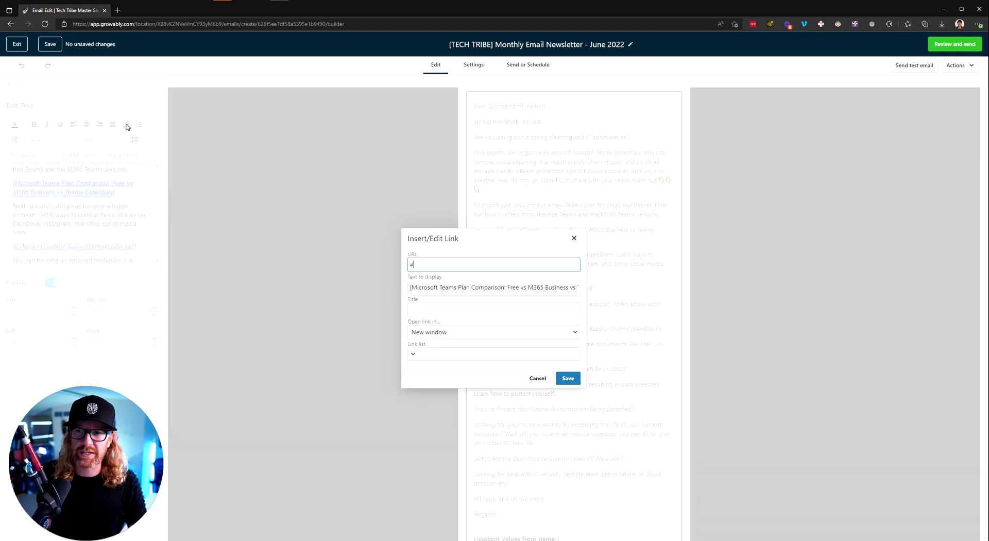
{"action": "left_click", "coordinate": [574, 238]}
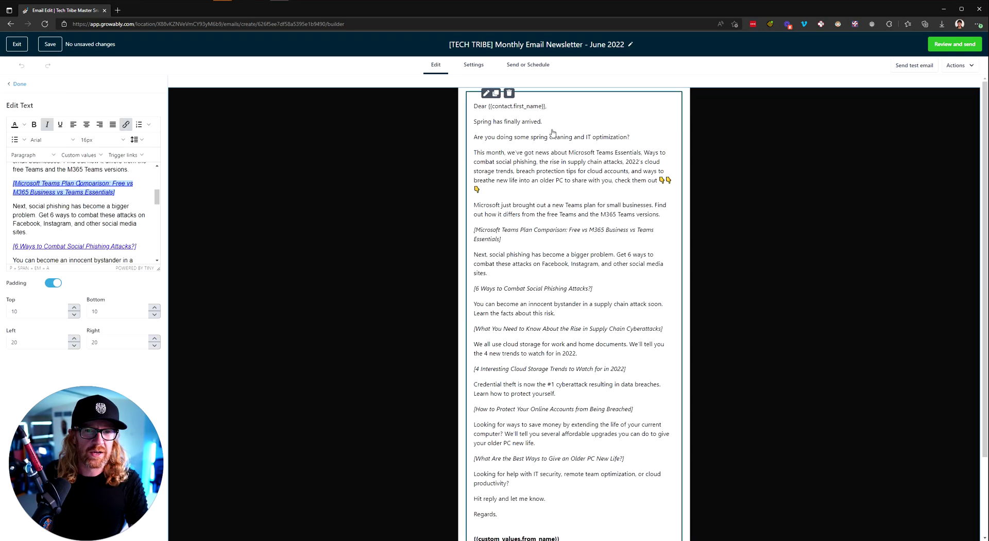
Review the email settings: from name, from address, subject line, preview text and internal email name.
{"action": "left_click", "coordinate": [478, 72]}
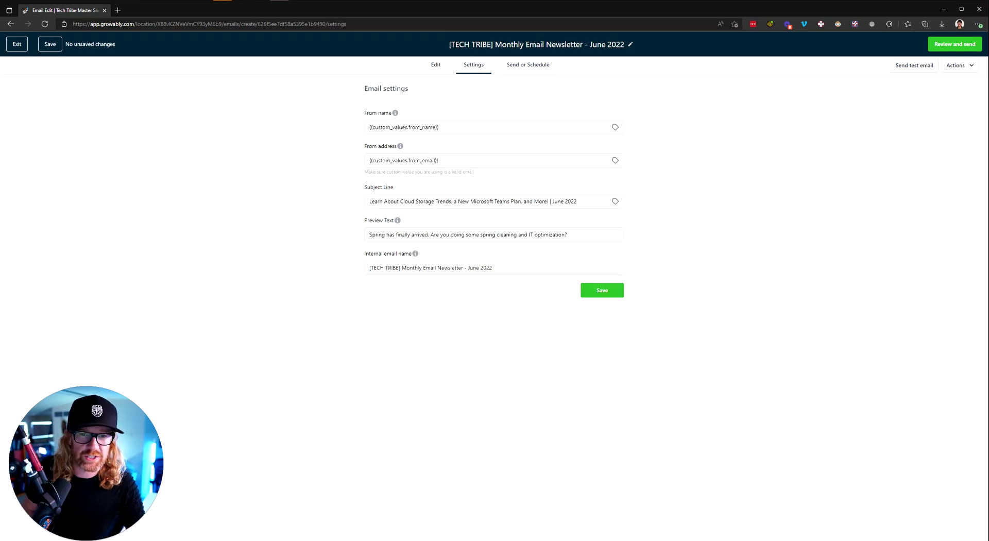
{"action": "left_click_drag", "start_coordinate": [439, 127], "coordinate": [353, 134]}
{"action": "left_click_drag", "start_coordinate": [438, 160], "coordinate": [320, 160]}
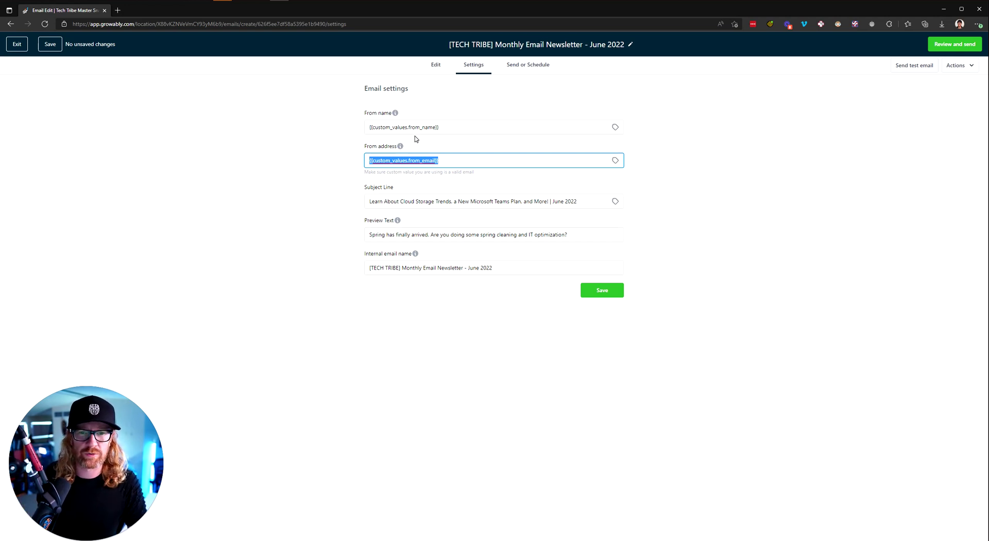
{"action": "triple_click", "coordinate": [407, 201]}
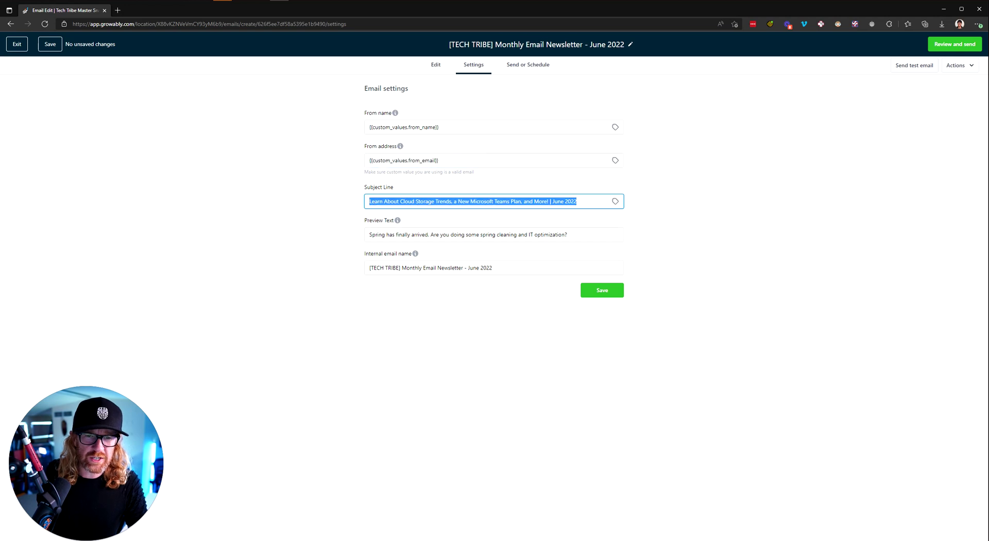
{"action": "triple_click", "coordinate": [407, 234]}
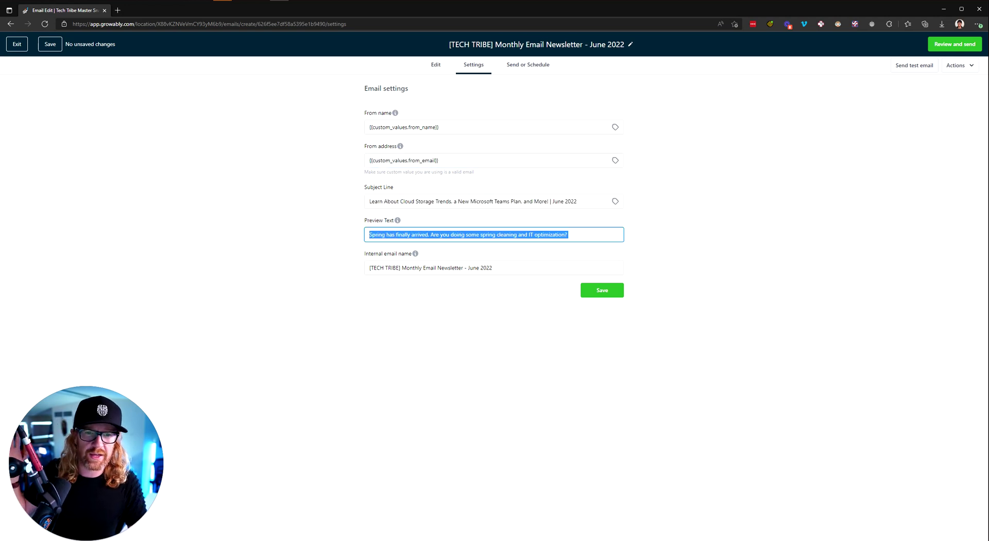
{"action": "key", "text": "Tab"}
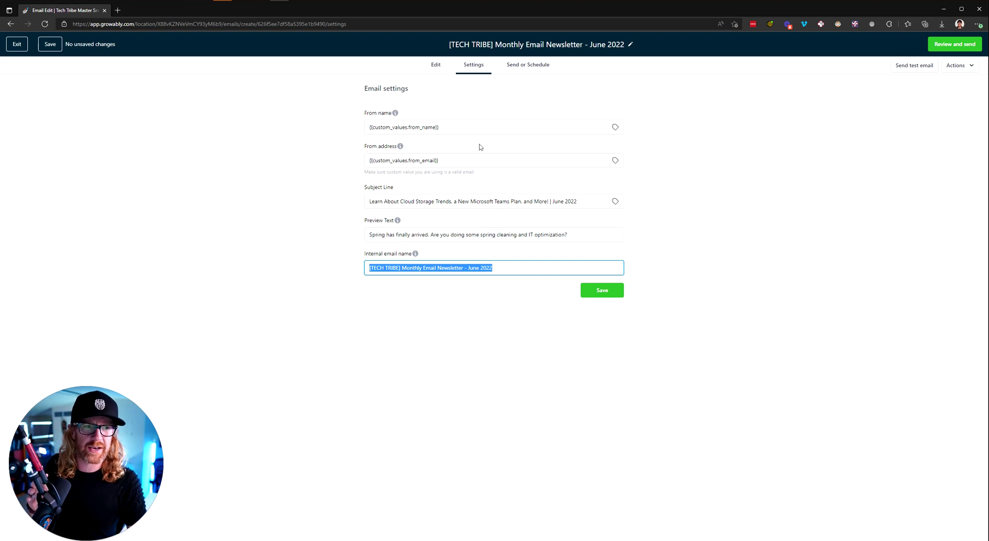
Try sending to all contacts with the drip mode and Schedule for later options, return to Send now and check the available smart lists.
{"action": "left_click", "coordinate": [521, 67]}
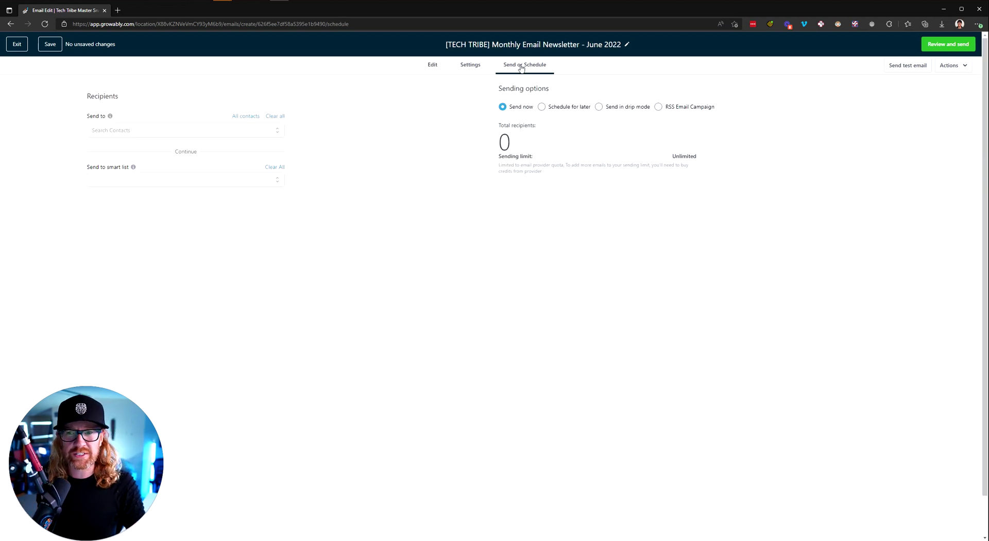
{"action": "left_click", "coordinate": [250, 120]}
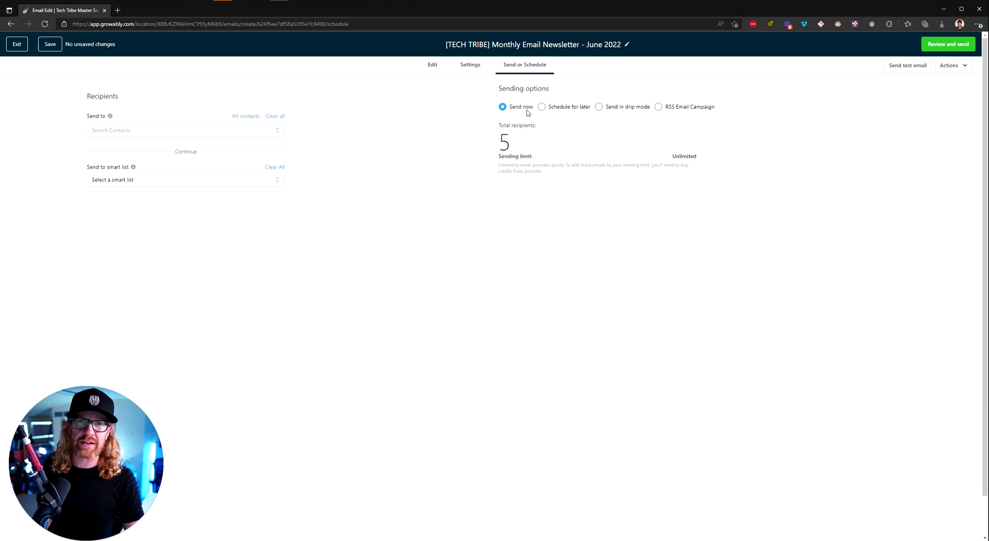
{"action": "left_click", "coordinate": [600, 109]}
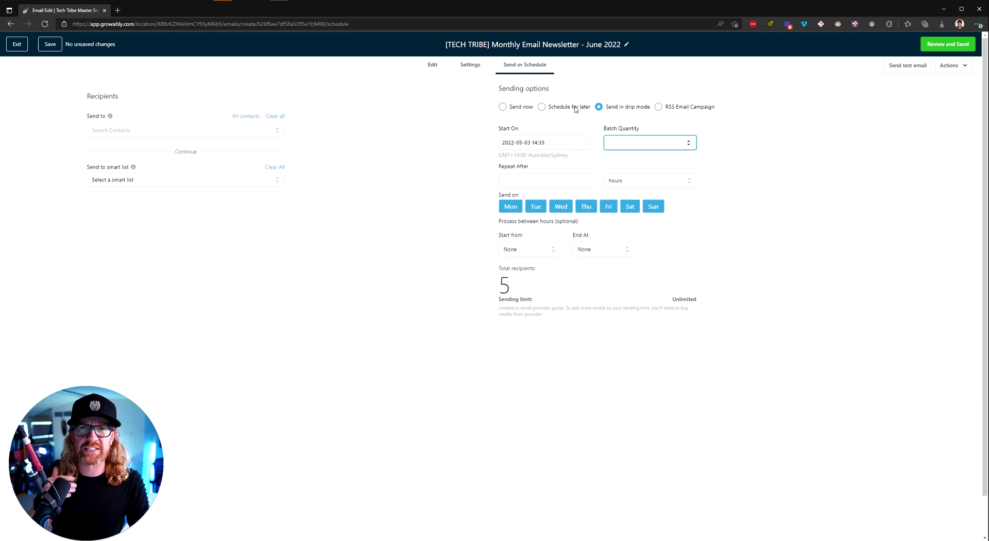
{"action": "left_click", "coordinate": [502, 107]}
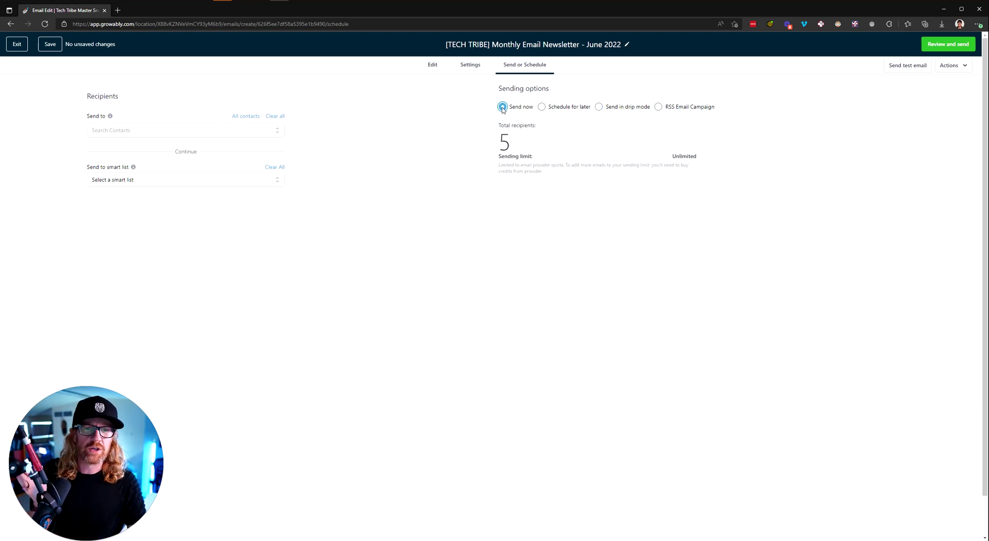
{"action": "left_click", "coordinate": [541, 106]}
{"action": "left_click", "coordinate": [502, 107]}
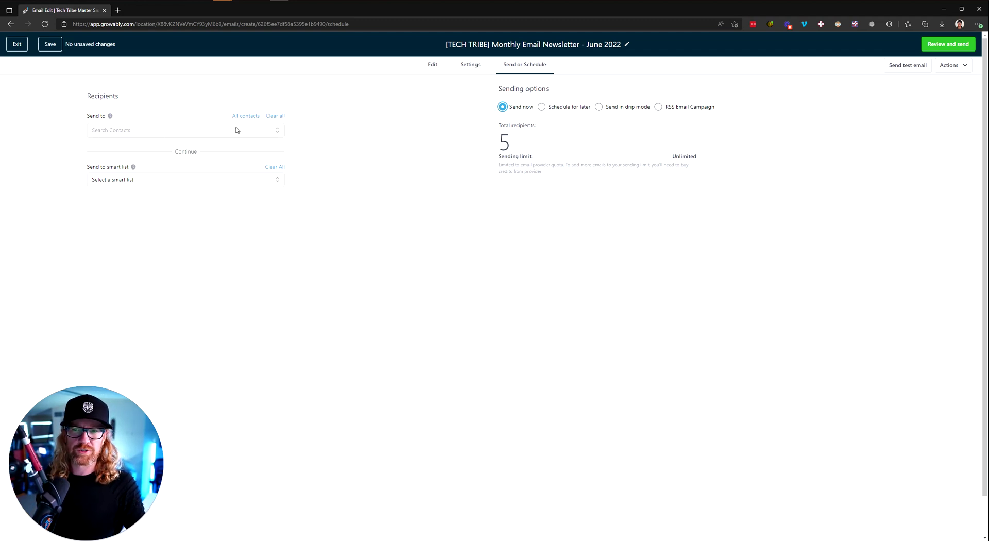
{"action": "left_click", "coordinate": [129, 181]}
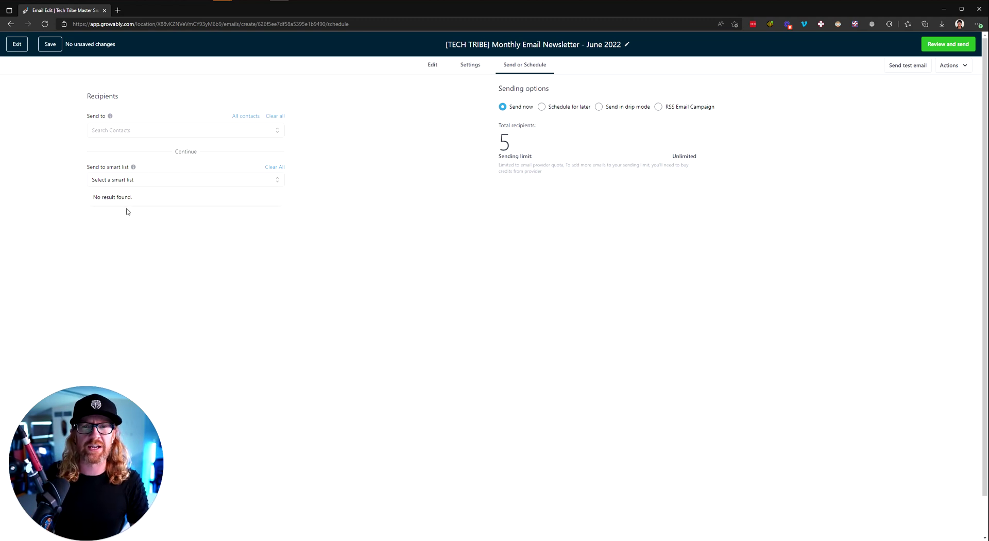
Look at the test email form, close it without sending and exit the template editor.
{"action": "left_click", "coordinate": [471, 65]}
{"action": "left_click", "coordinate": [522, 67]}
{"action": "left_click", "coordinate": [916, 66]}
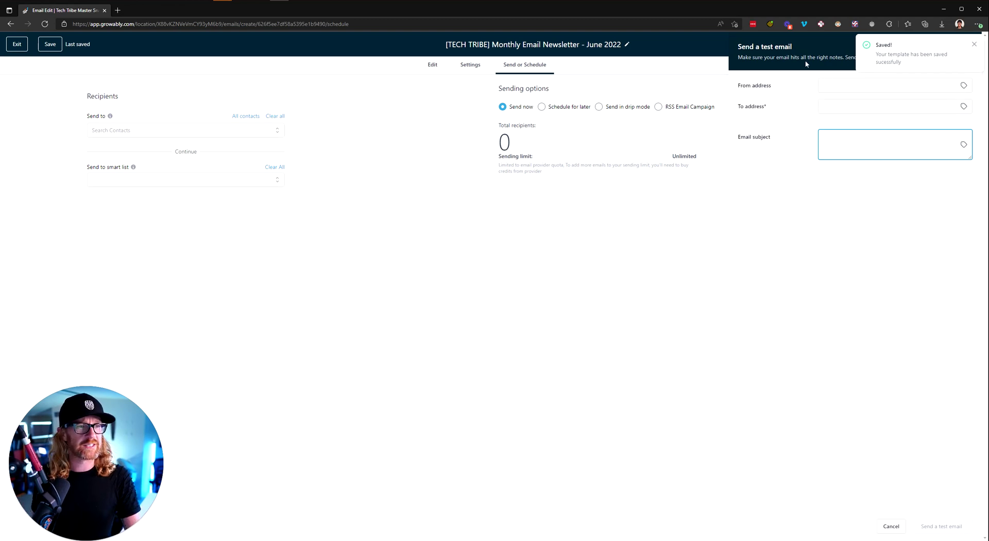
{"action": "left_click", "coordinate": [974, 45]}
{"action": "left_click", "coordinate": [967, 46]}
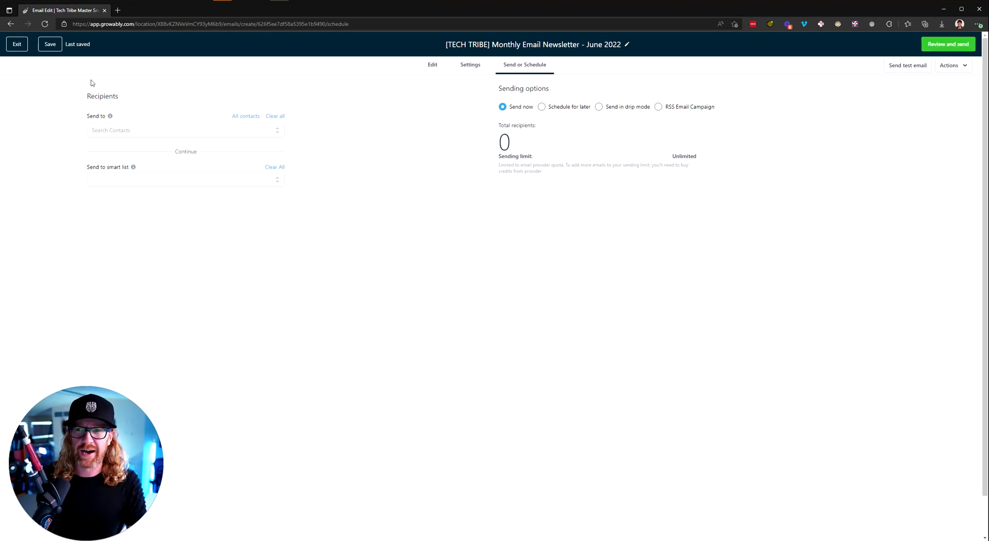
{"action": "left_click", "coordinate": [17, 44]}
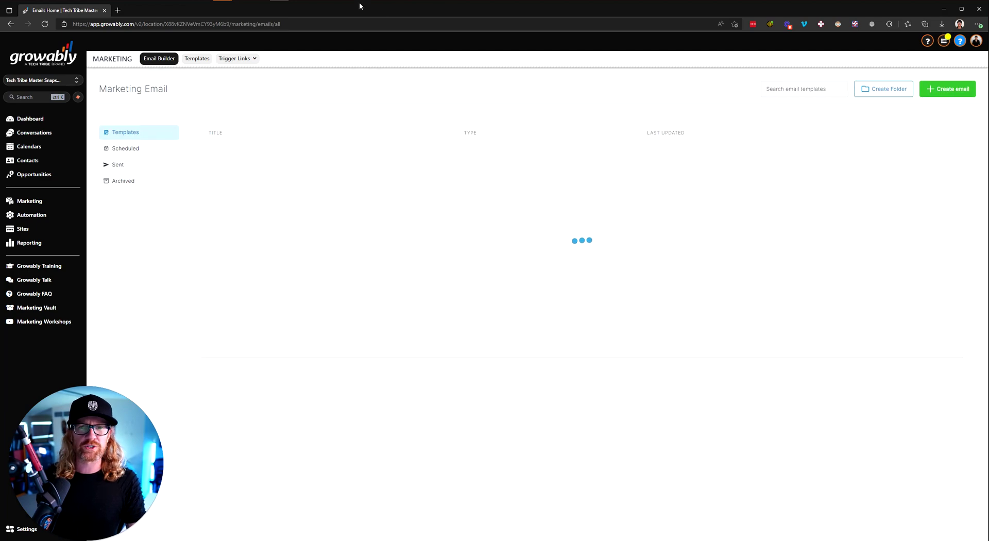
Switch to File Explorer, view the "4. The Nurture Emails" folder in the June 2022 starter pack and close the window.
{"action": "mouse_move", "coordinate": [373, 2]}
{"action": "left_click", "coordinate": [626, 24]}
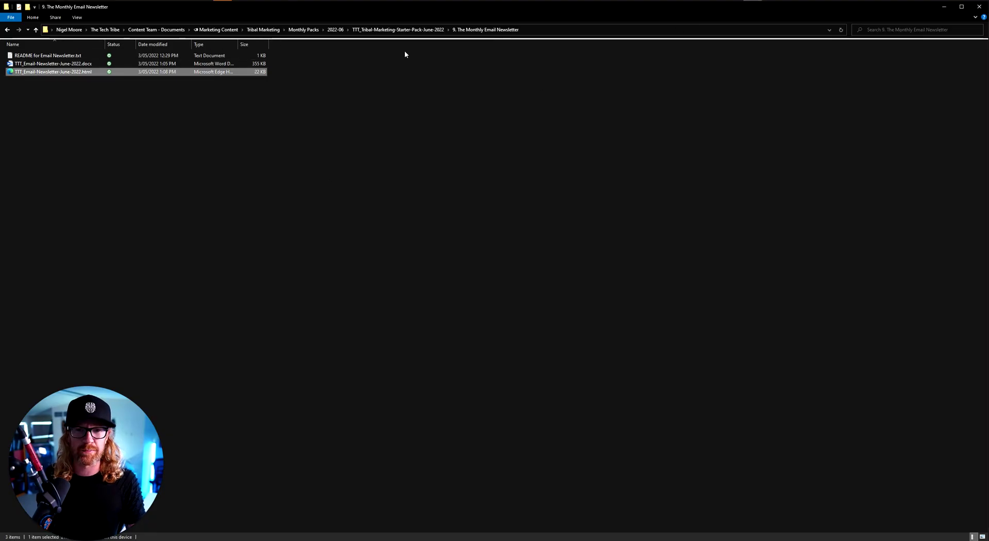
{"action": "left_click", "coordinate": [400, 29]}
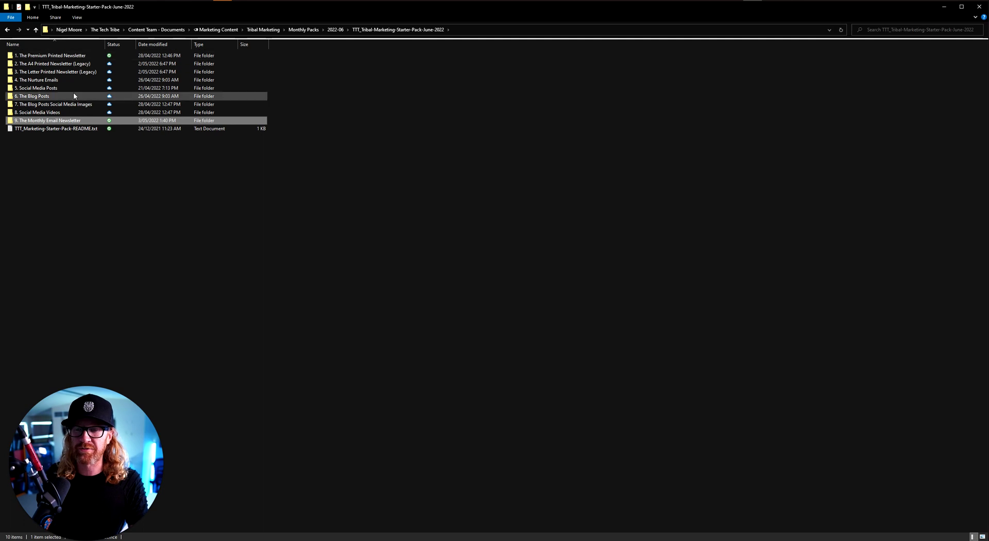
{"action": "double_click", "coordinate": [41, 80]}
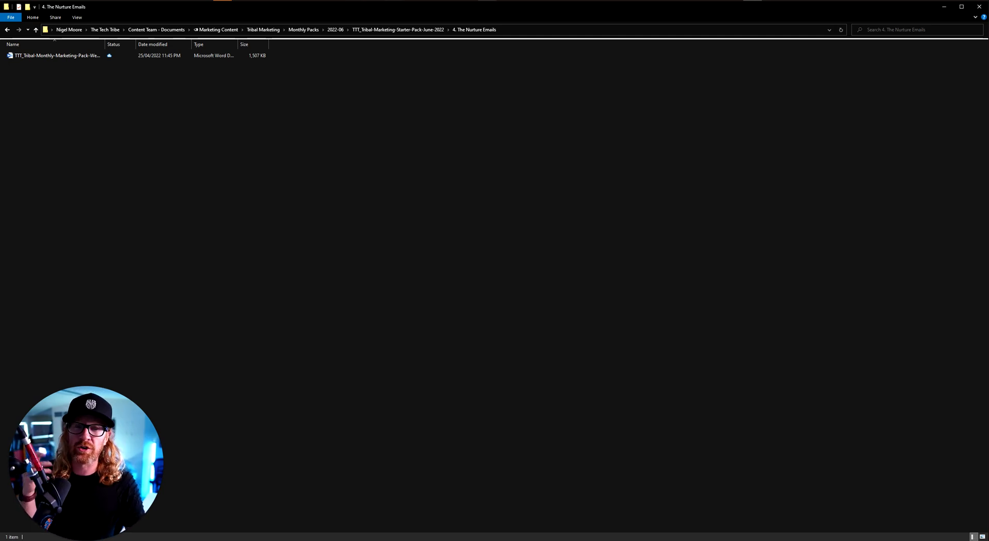
{"action": "left_click", "coordinate": [979, 8]}
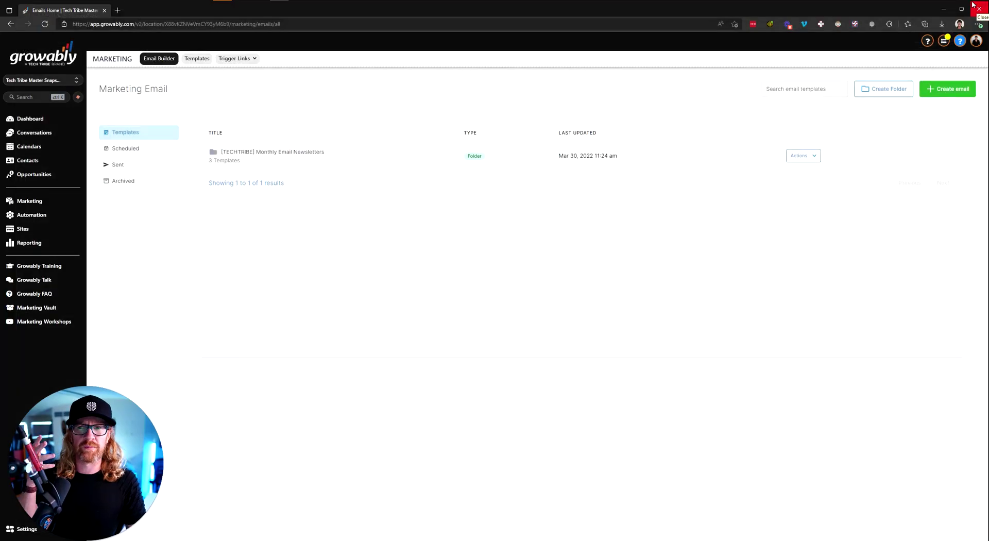